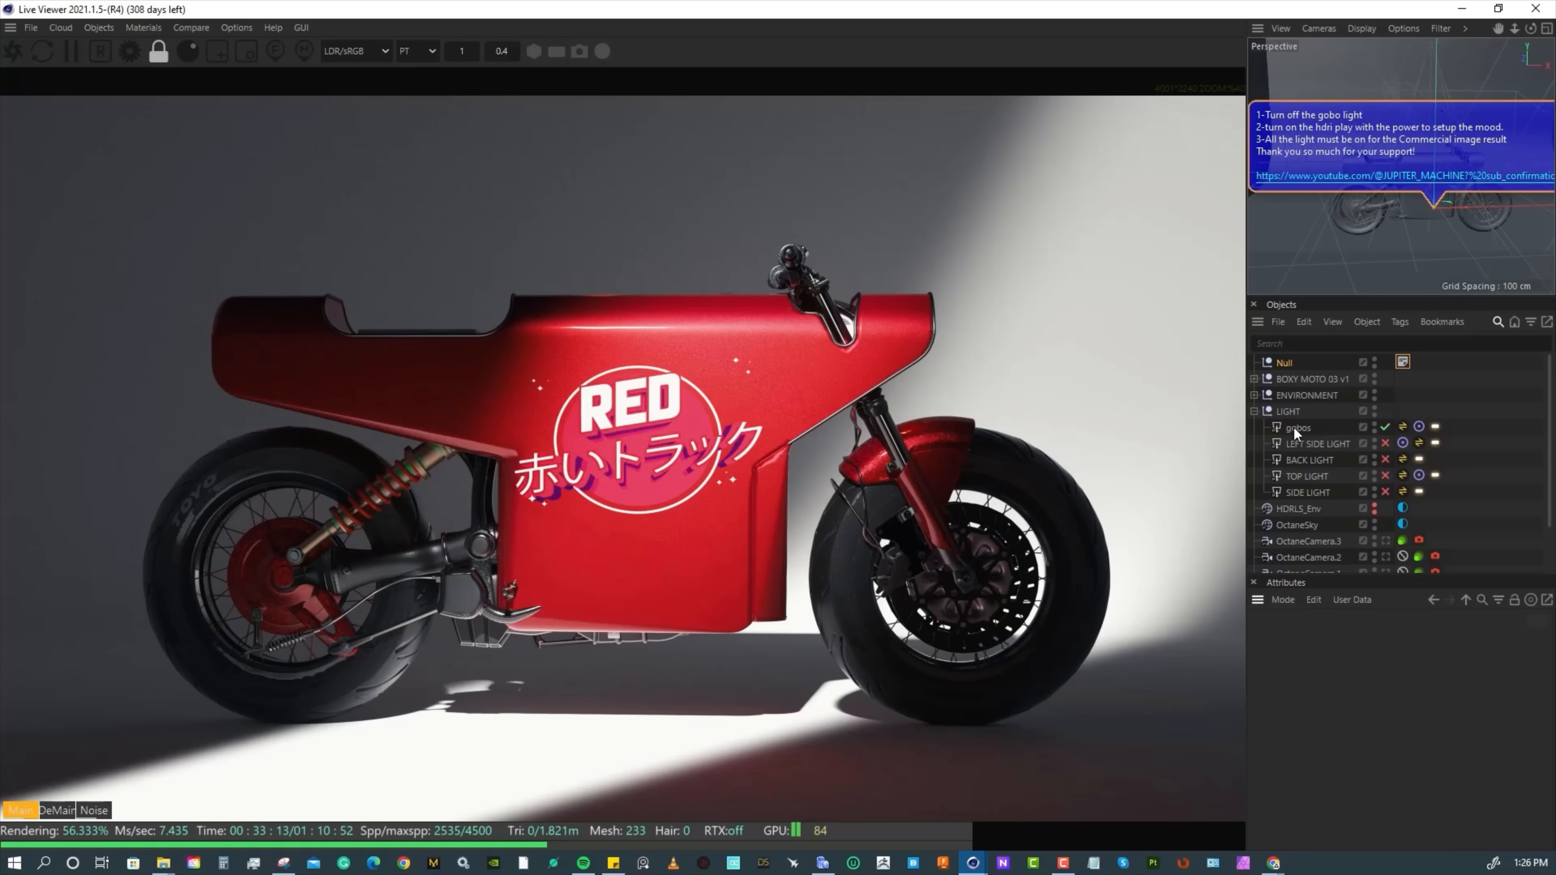
Rename the gobos light in the LIGHT group as GOBOS LIGHT.
double_click(1305, 427)
text(GOBOD)
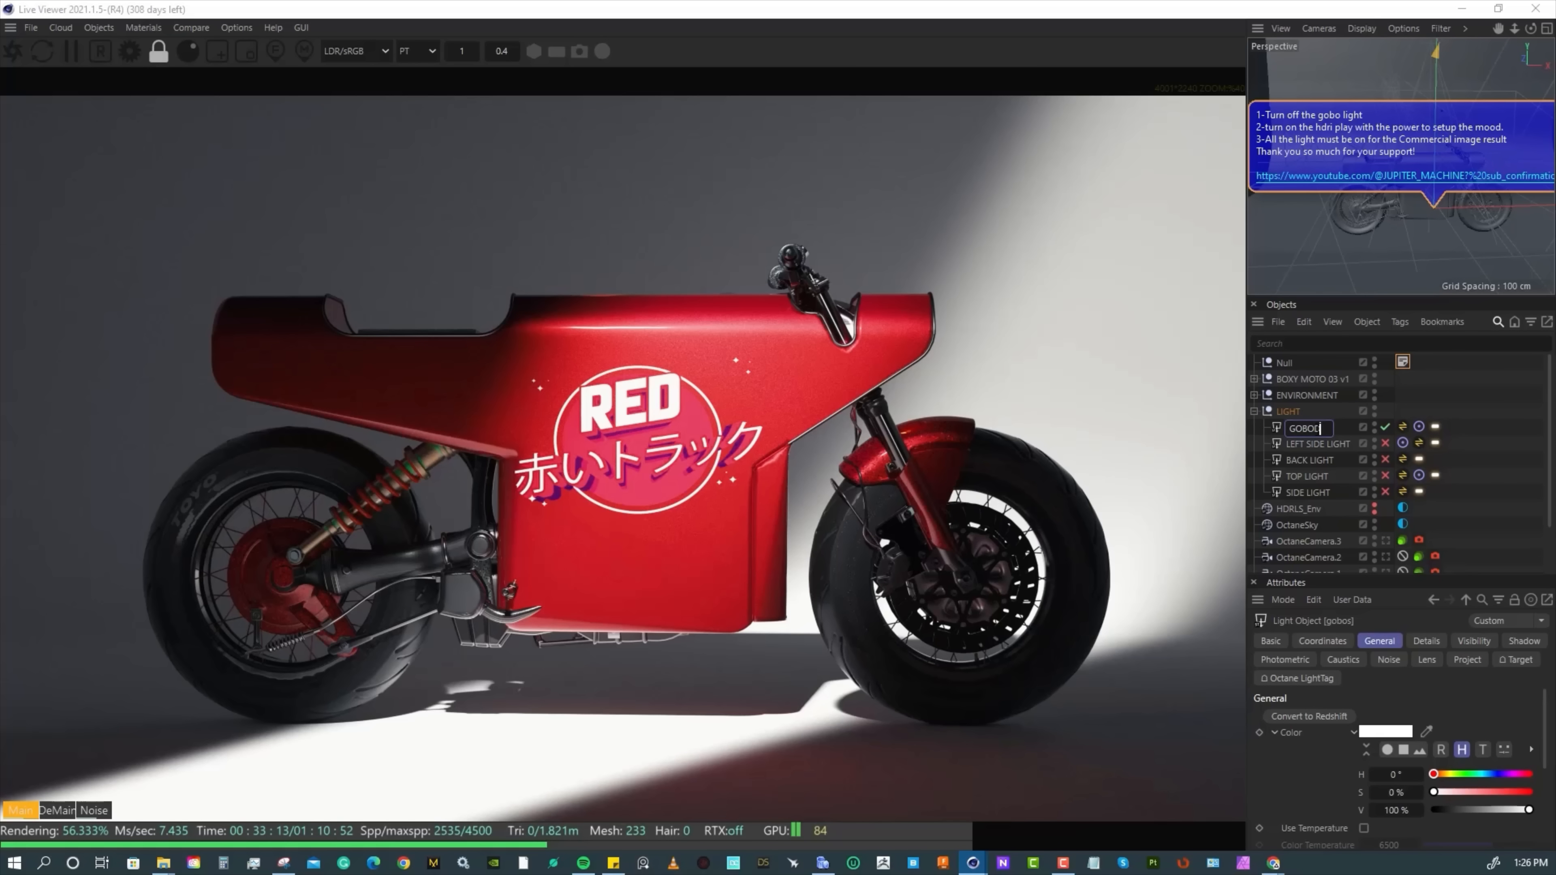
key(BackSpace)
text(S)
key(Return)
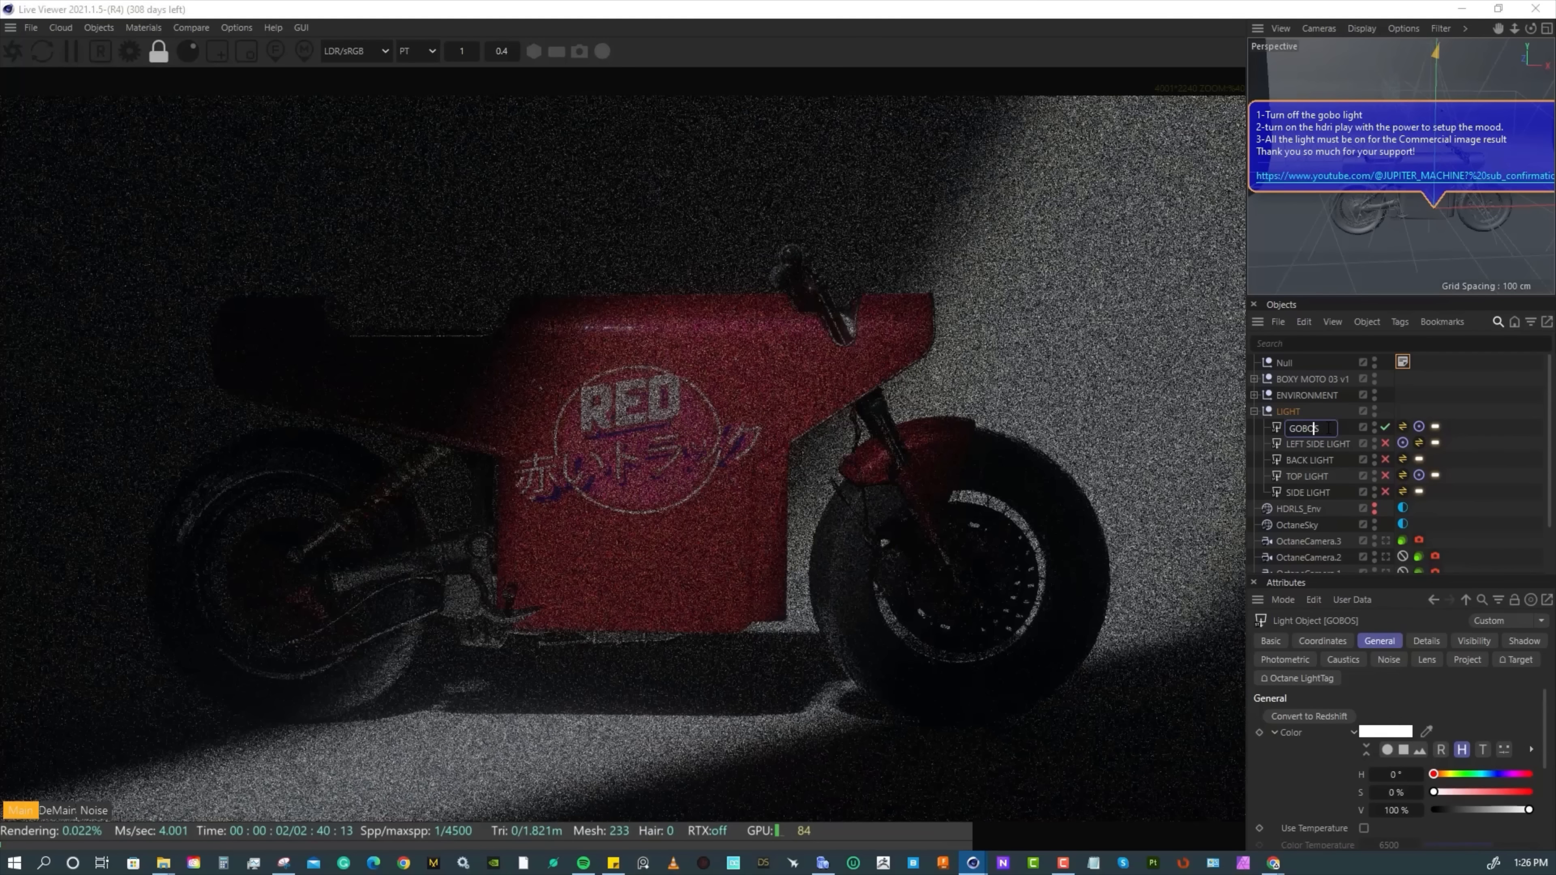
text(LIGHT)
key(Return)
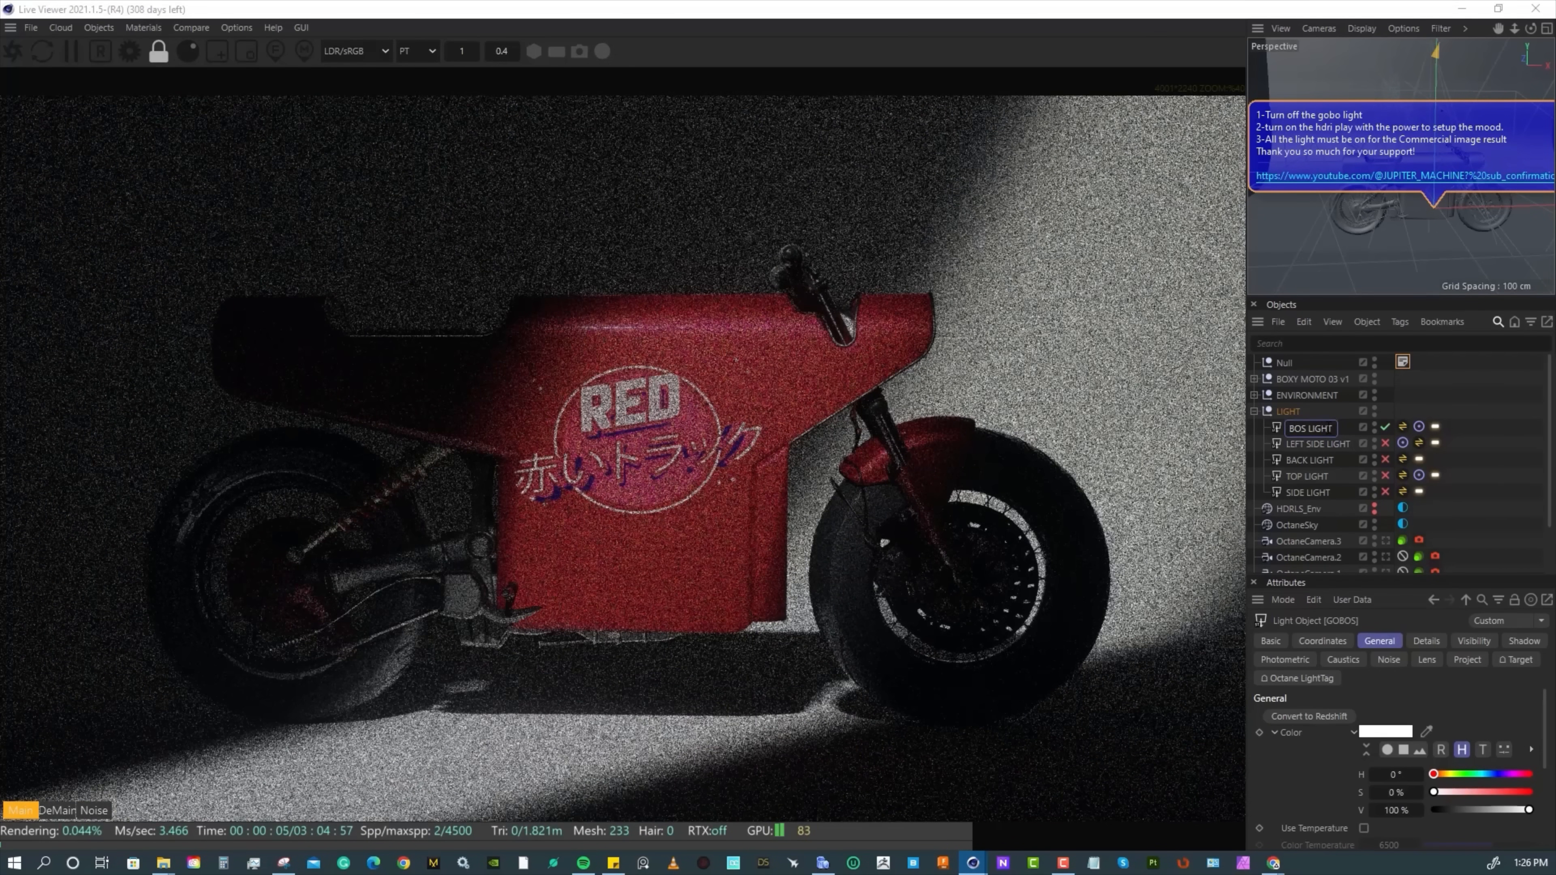
click(1385, 476)
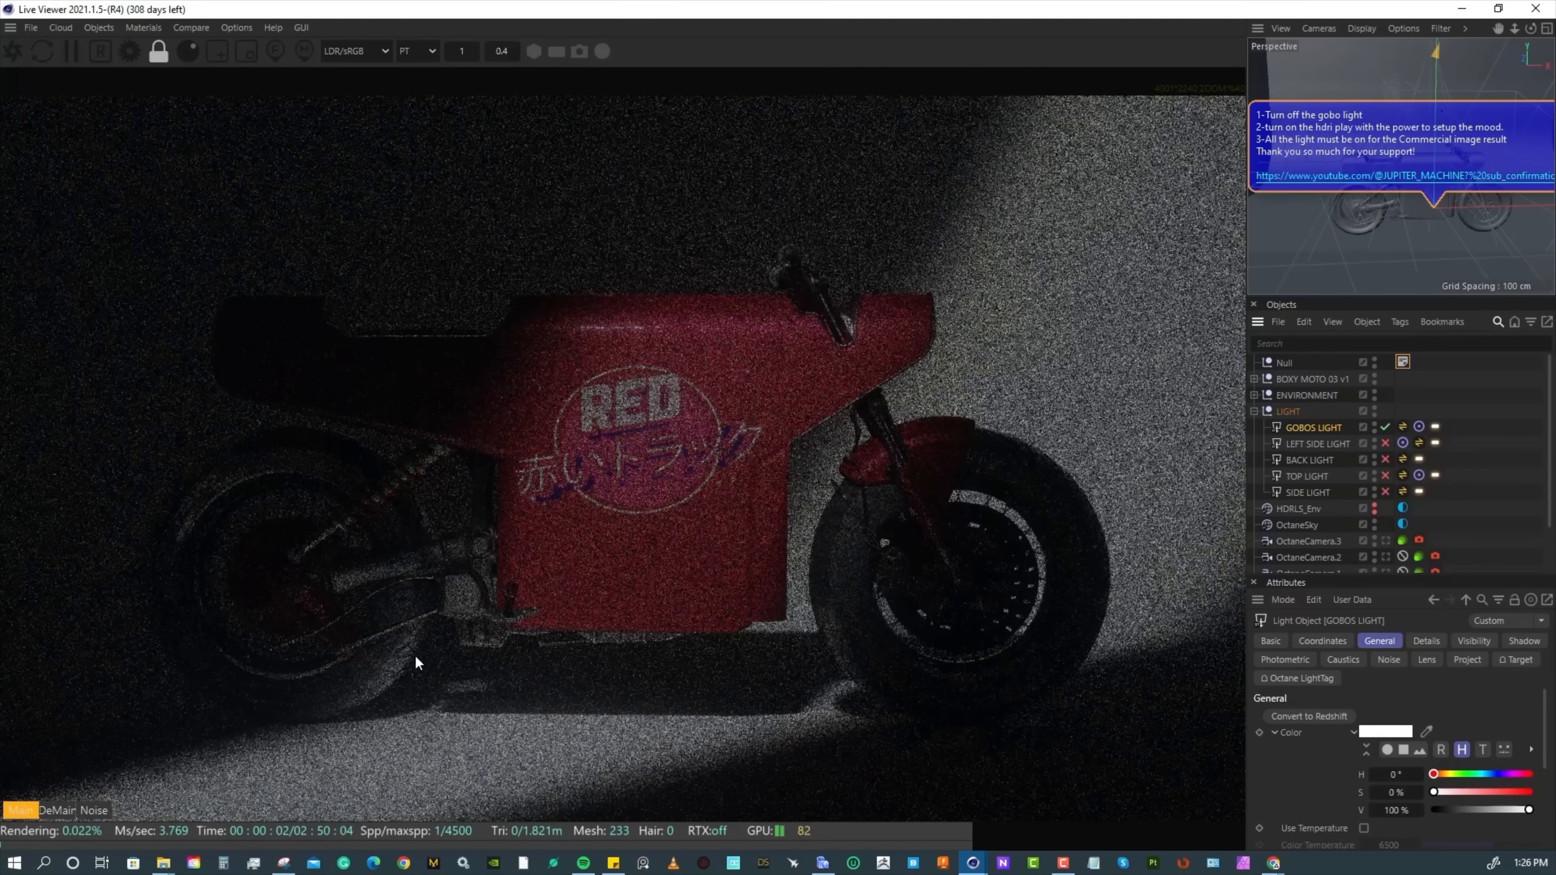
Set the power of GOBOS LIGHT's Octane light tag to 1200.
click(1419, 426)
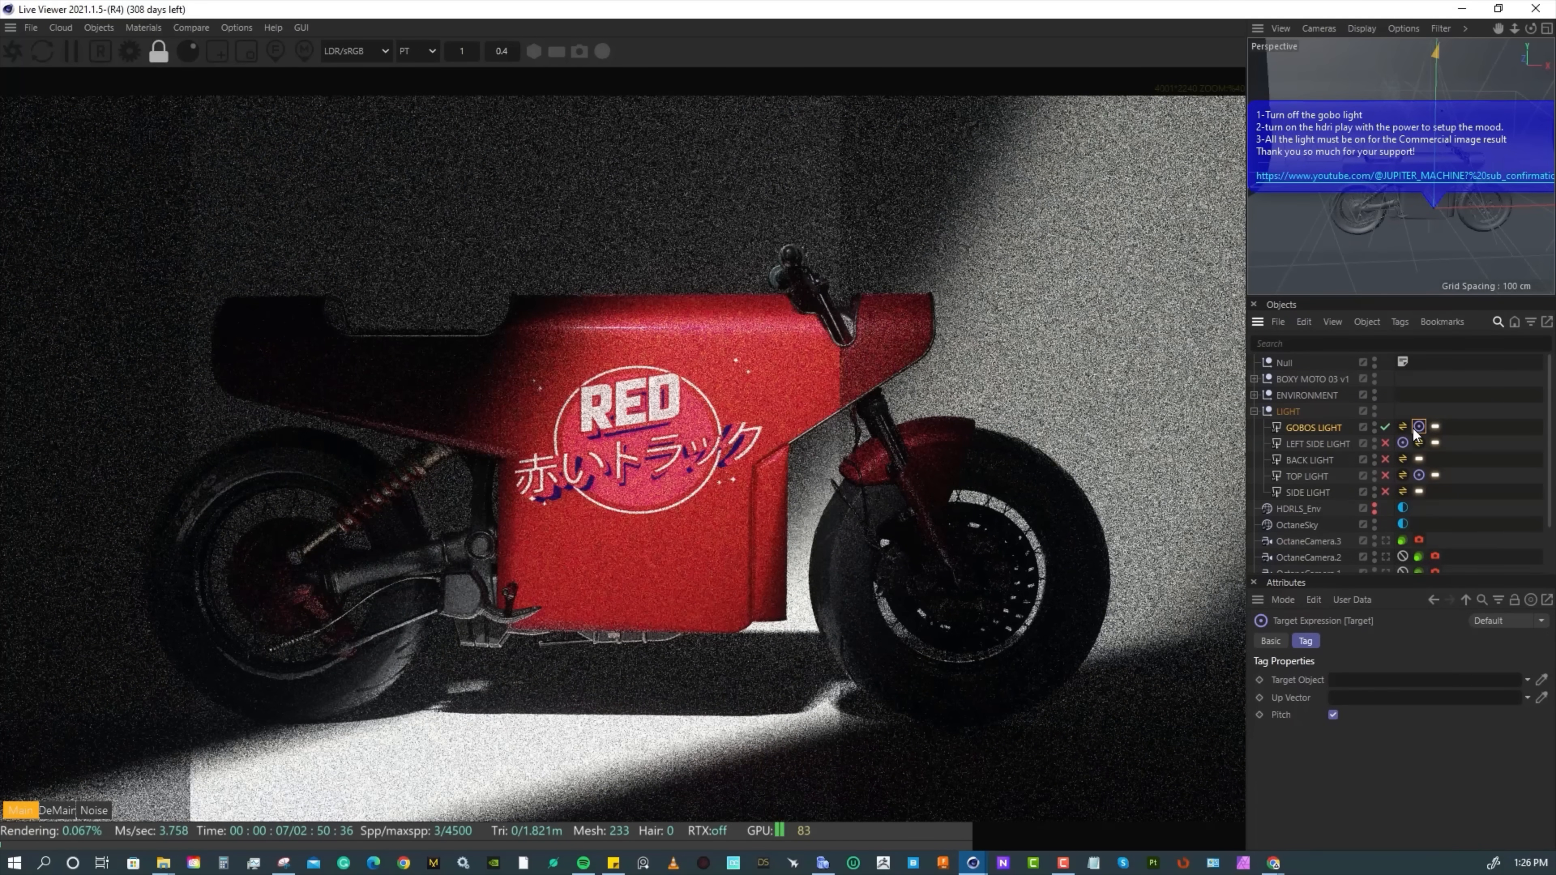
click(1435, 428)
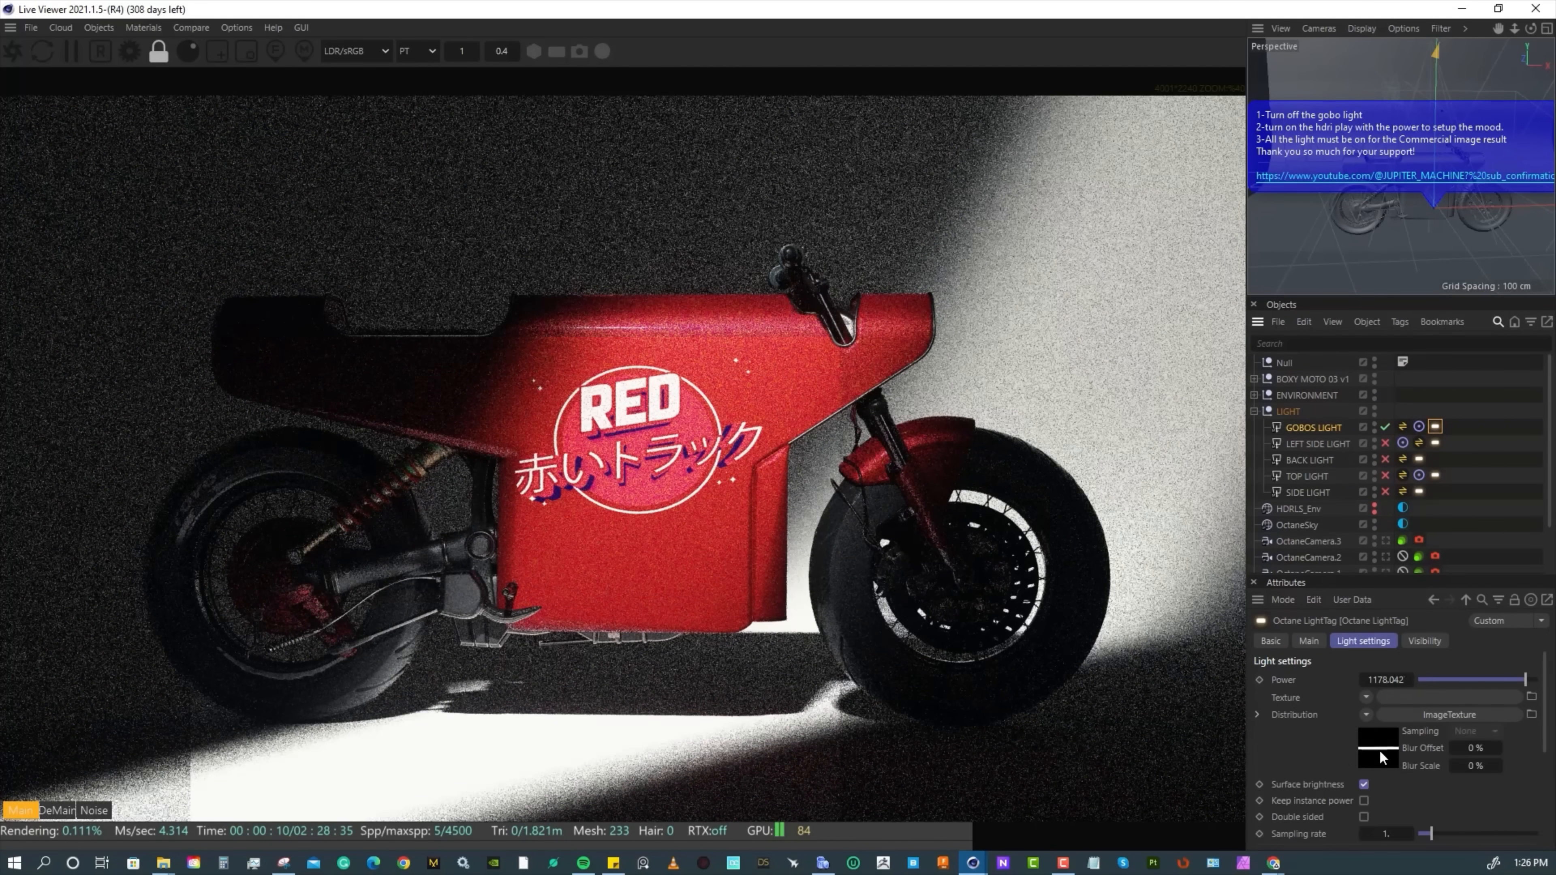
double_click(1378, 680)
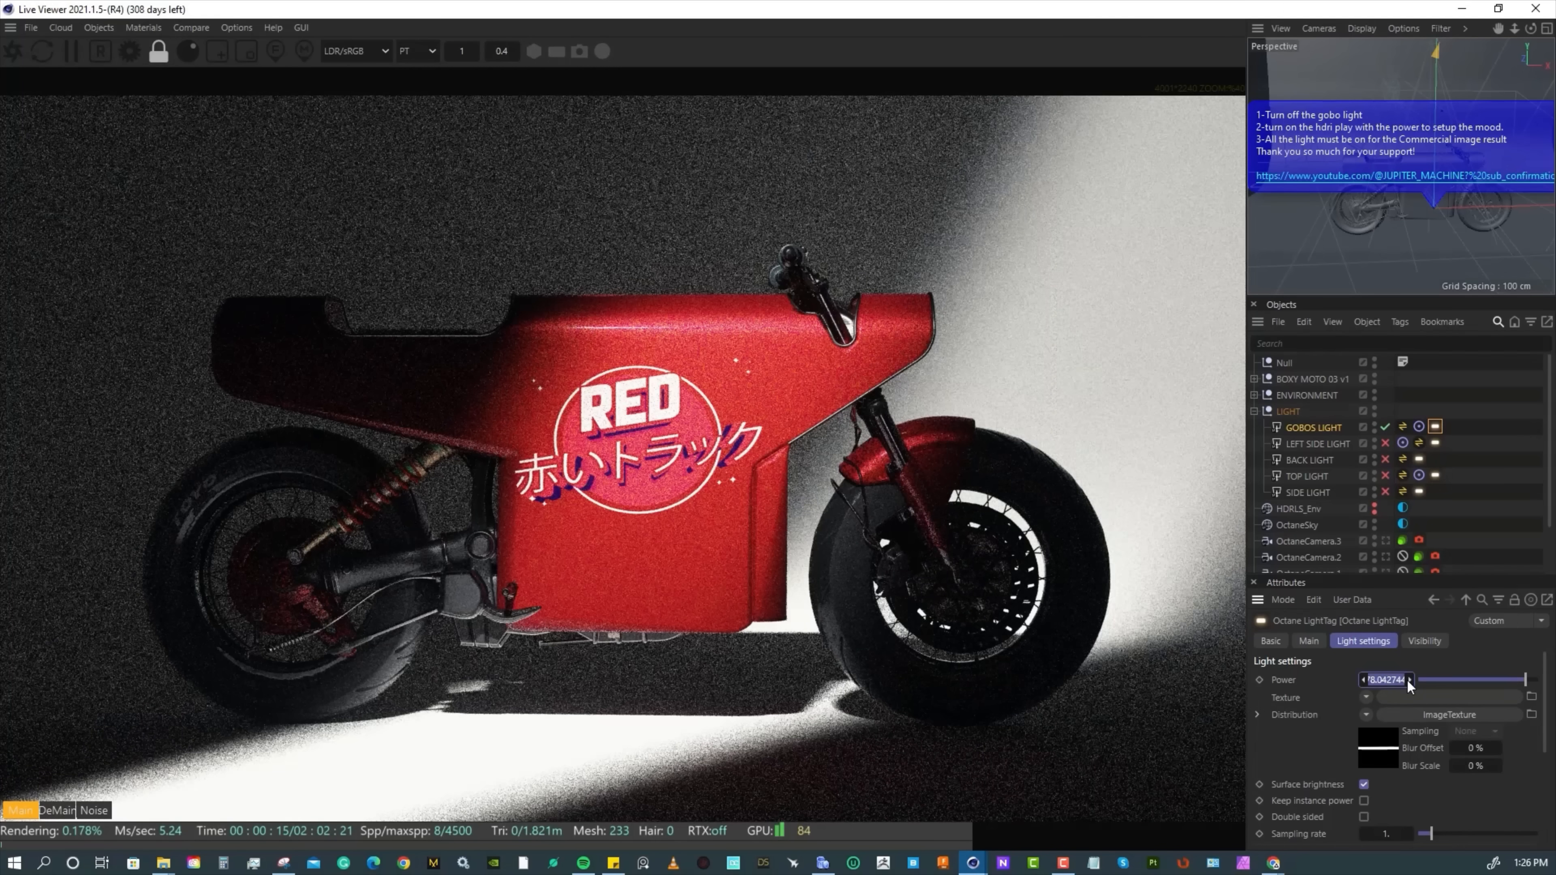
Try a scale of 1 in the UV transform of GOBOS LIGHT's distribution image texture and settle on 3.5.
click(1364, 745)
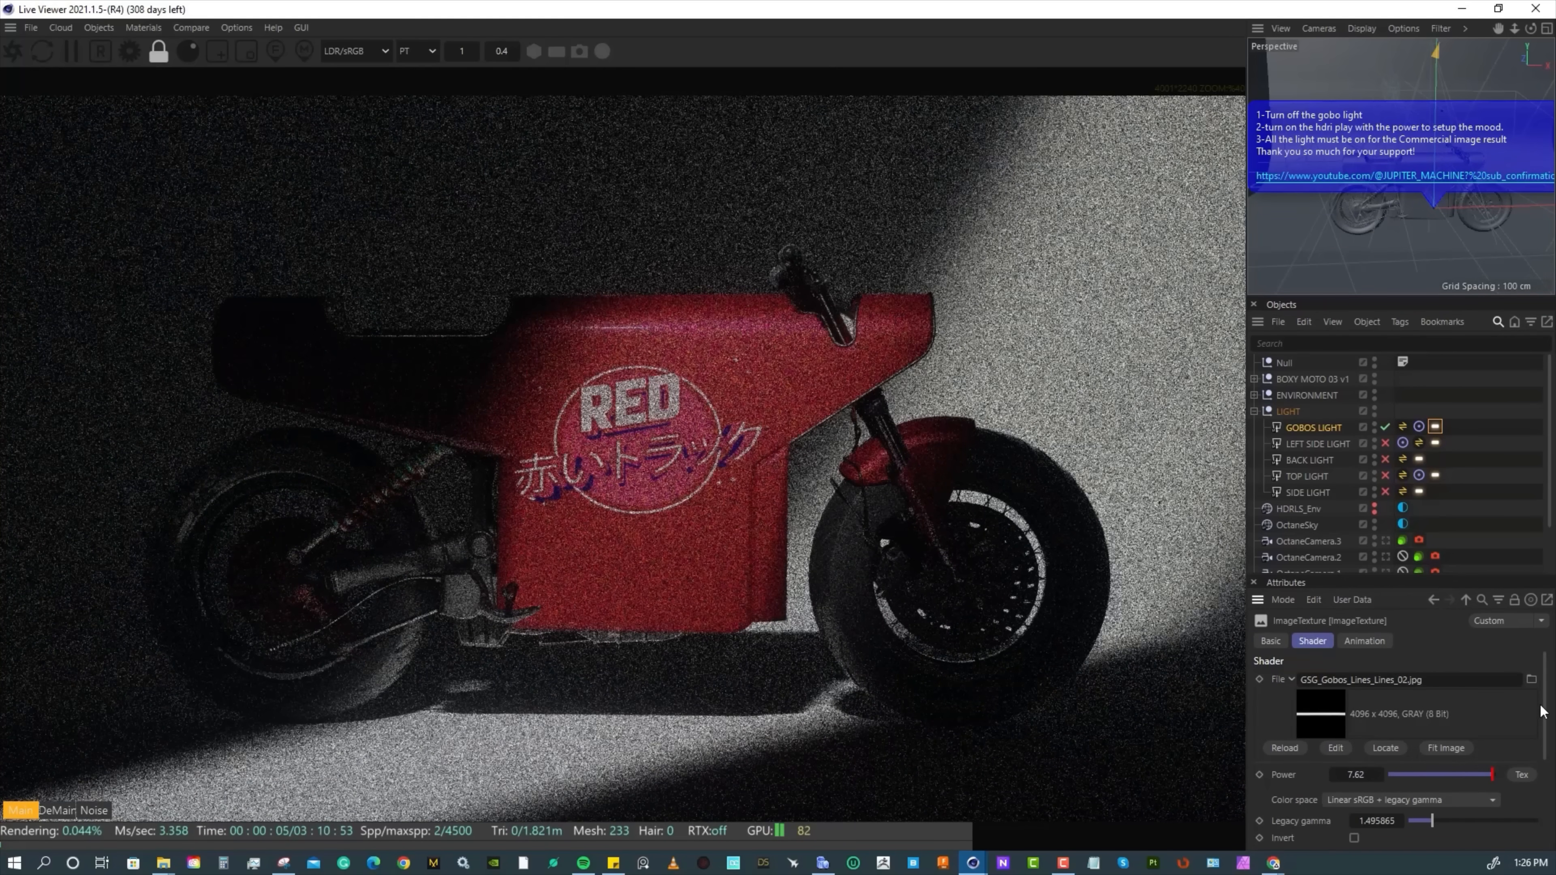
scroll(1543, 722, down, 1)
scroll(1542, 722, down, 3)
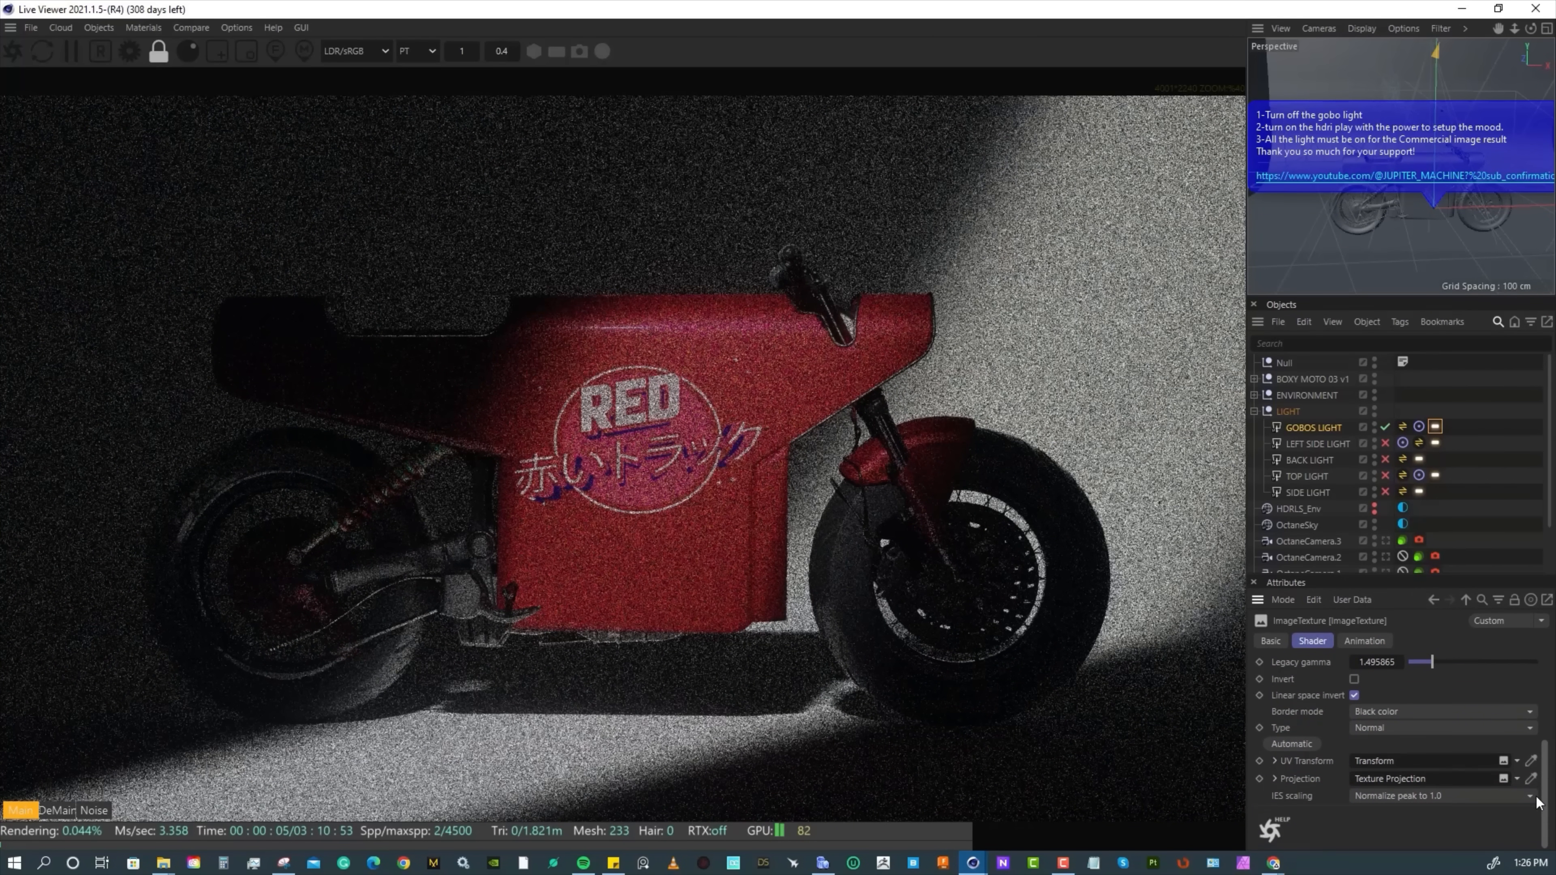
click(1274, 779)
drag(1543, 681, 1544, 799)
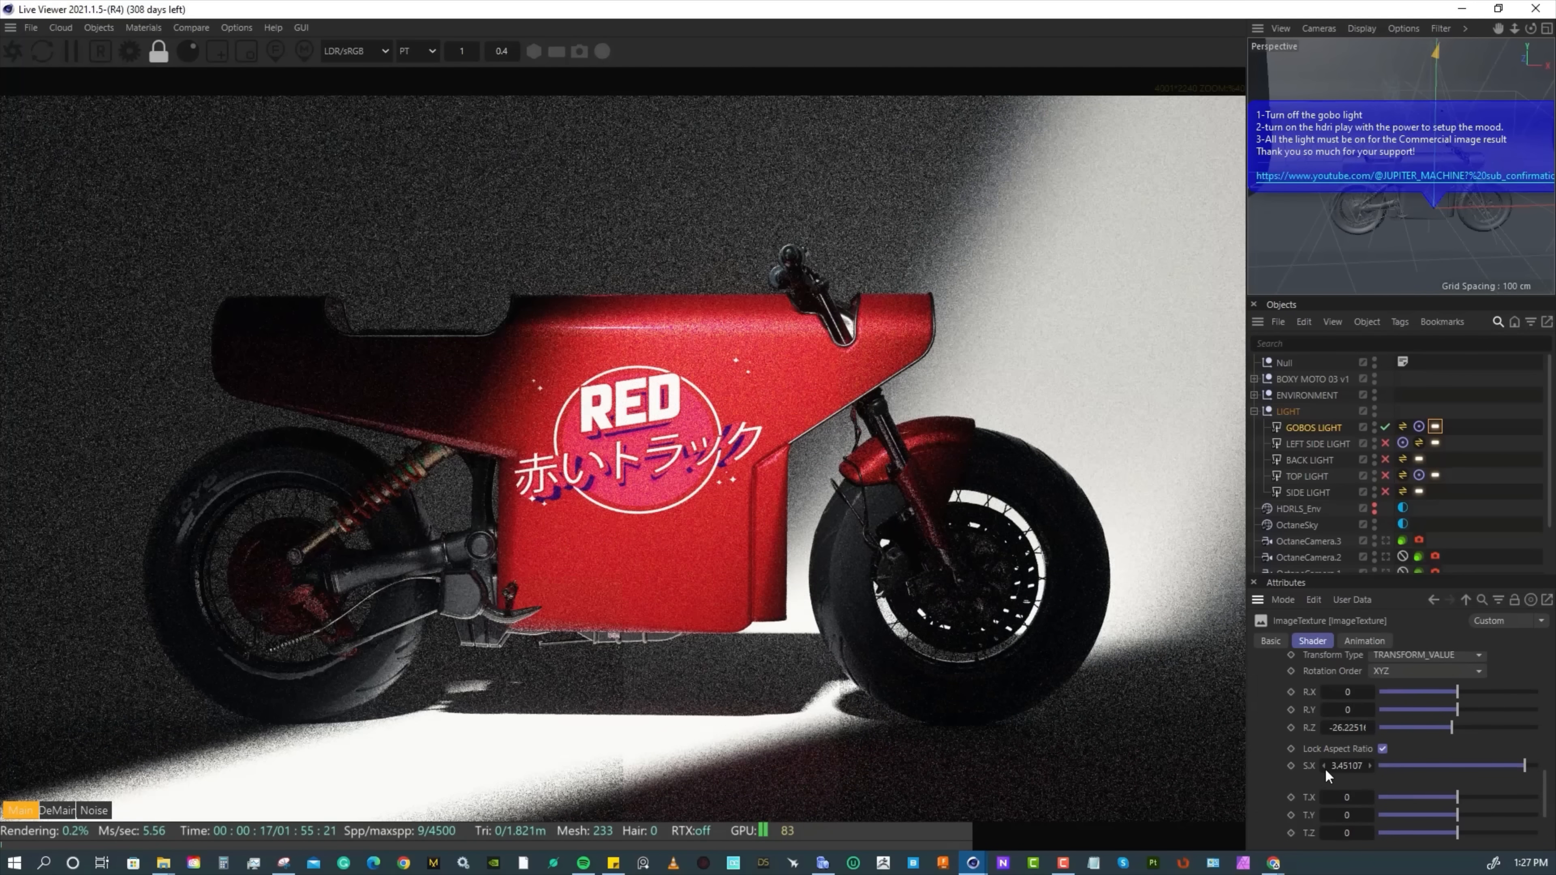
double_click(1340, 766)
text(1.)
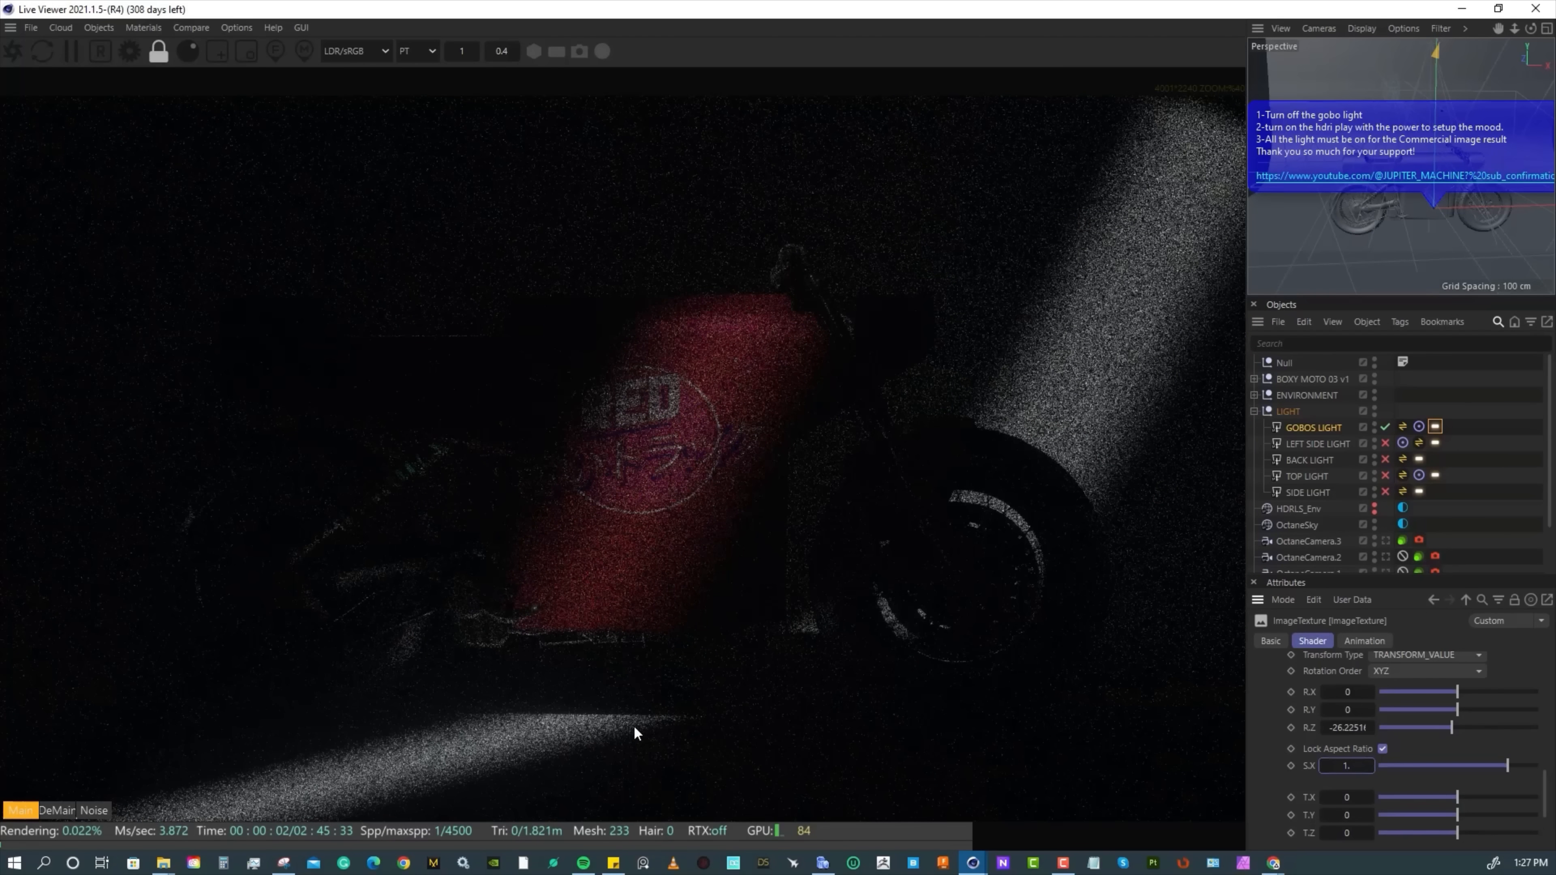
double_click(1352, 766)
text(3.5)
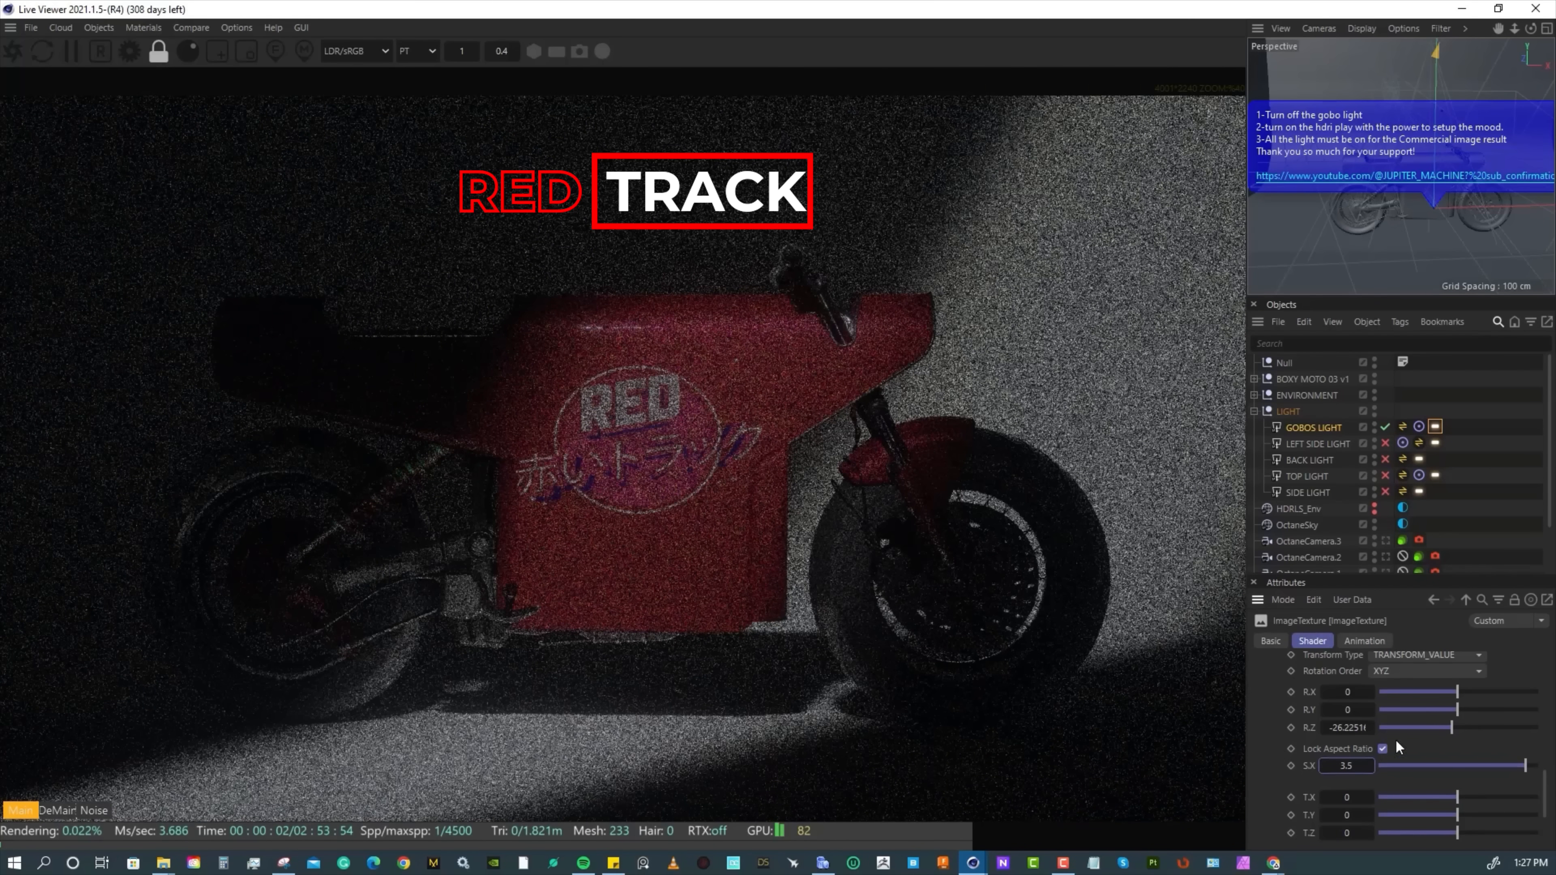
Try Z rotations of -25 and about 97.14 in the gobo texture's UV transform.
double_click(1341, 727)
text(-25.)
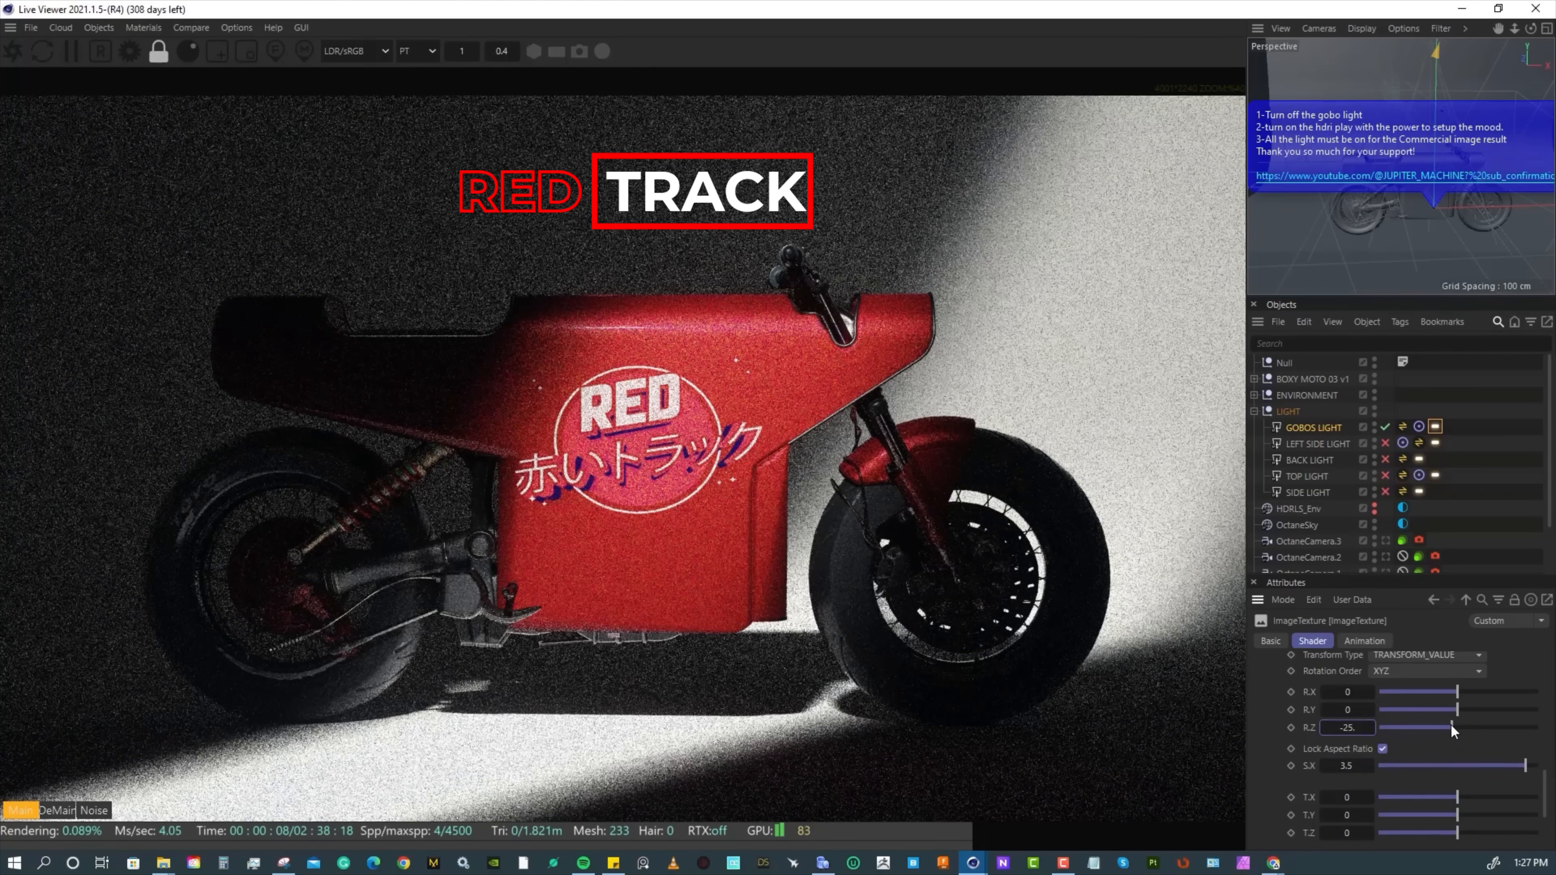
drag(1450, 724, 1478, 727)
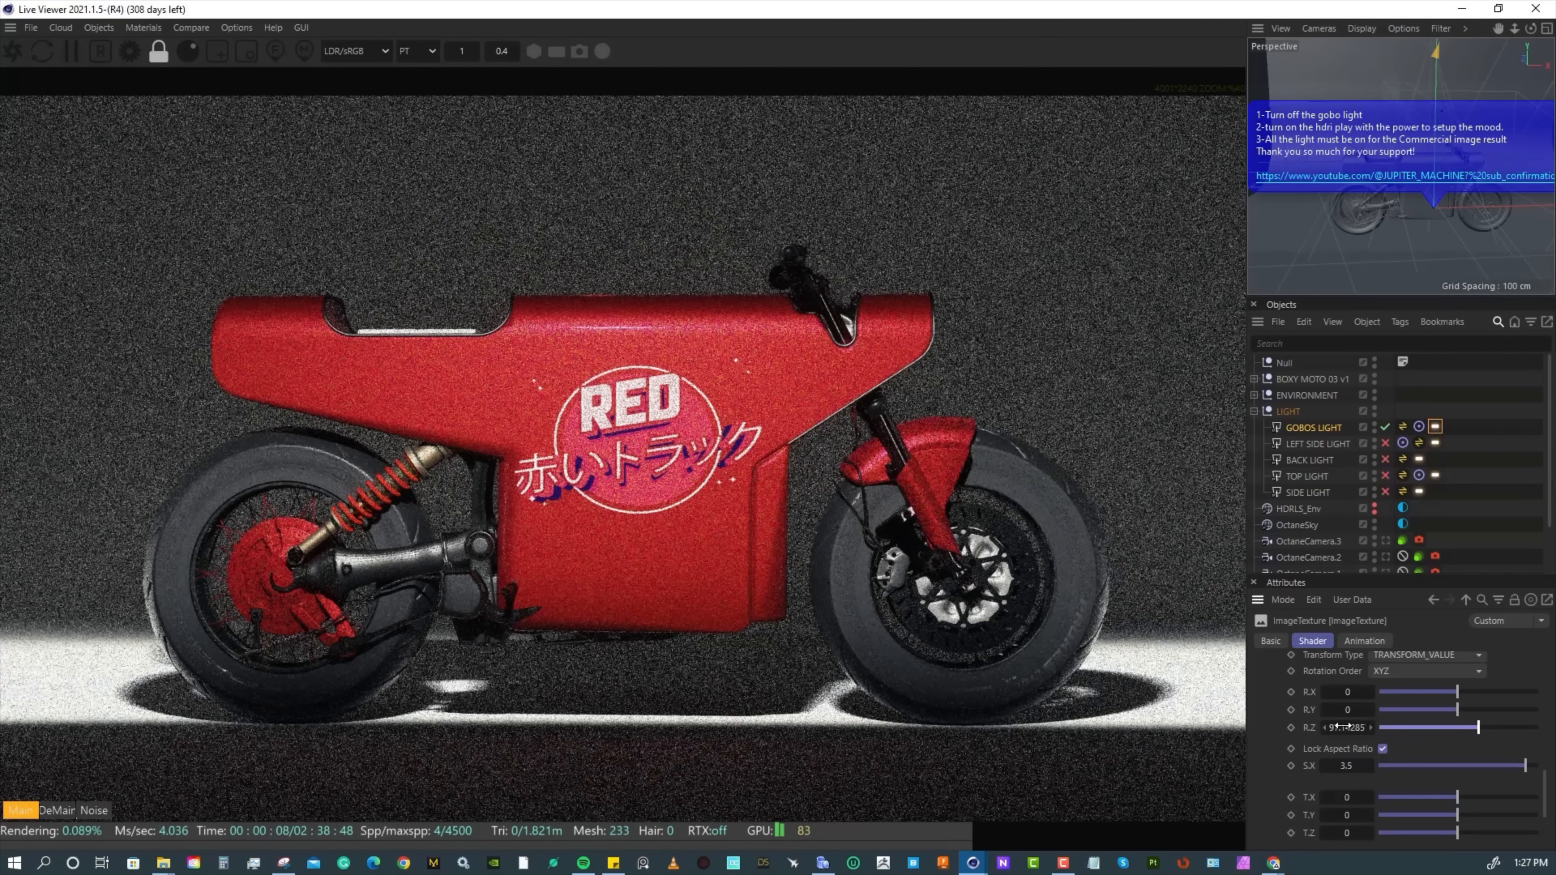
Turn on the HDRLS_Env sky object to light the scene with the HDRI.
click(1309, 510)
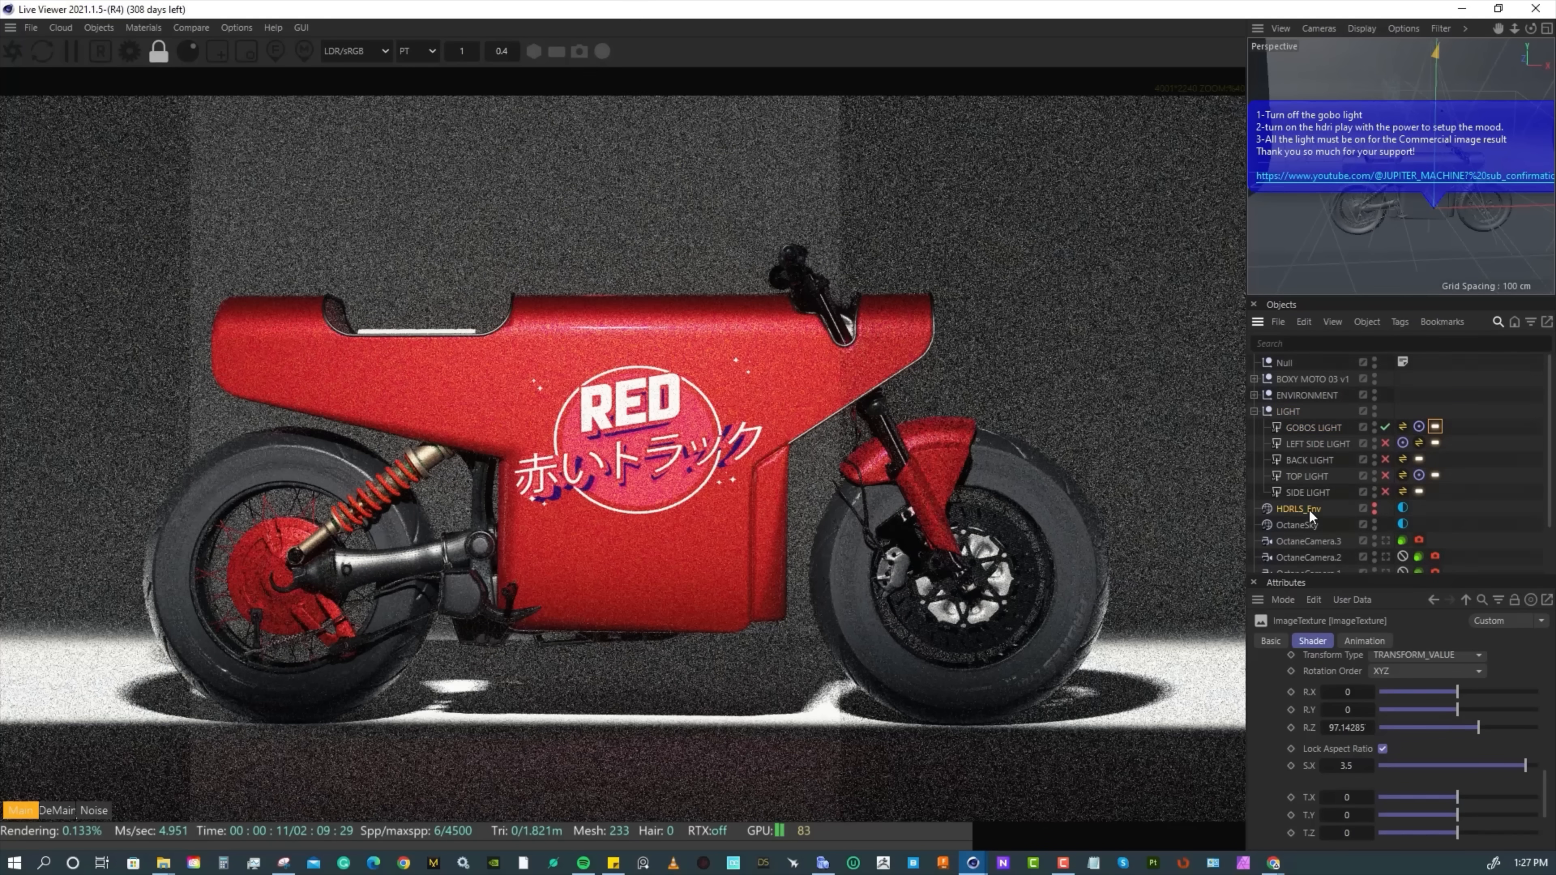
click(1375, 513)
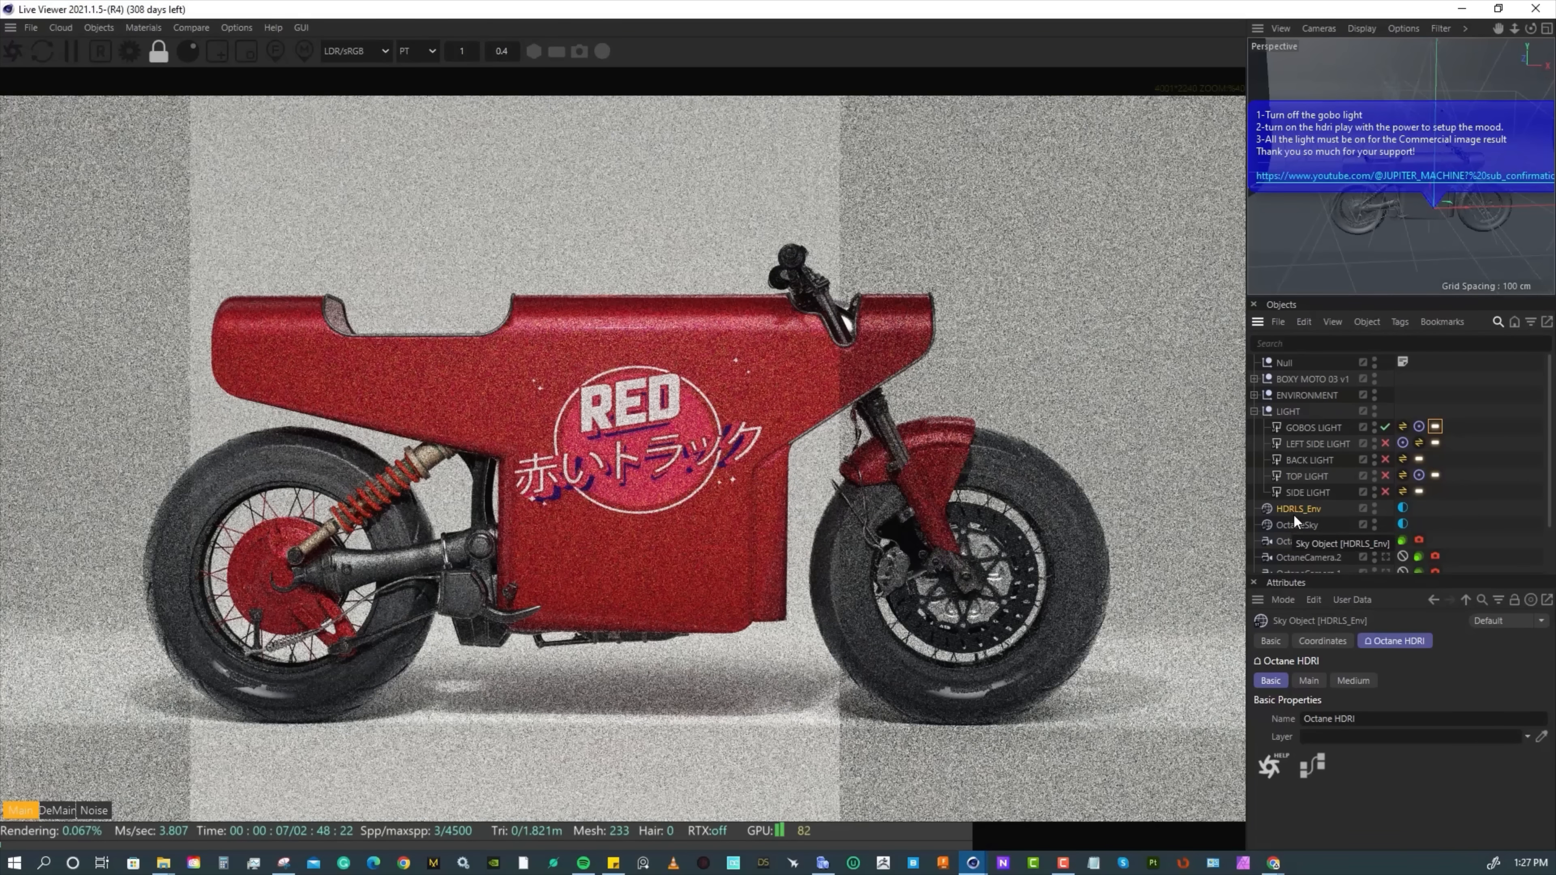
Hide the Null's annotation and rotate BOXY MOTO 03 v1 until the motorcycle's rear faces the camera.
click(1307, 380)
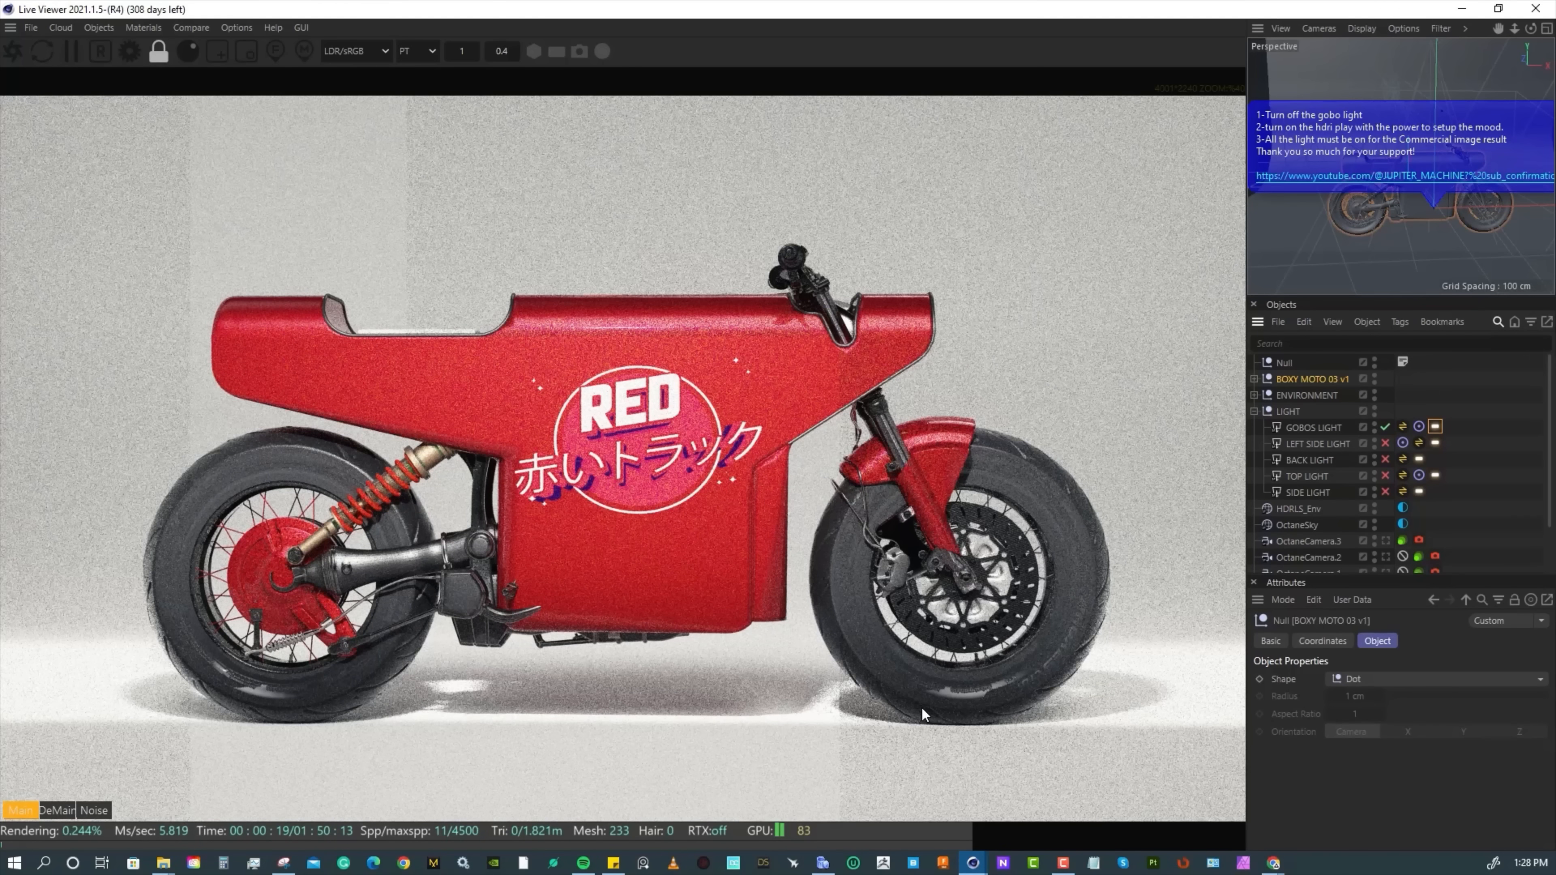
key(r)
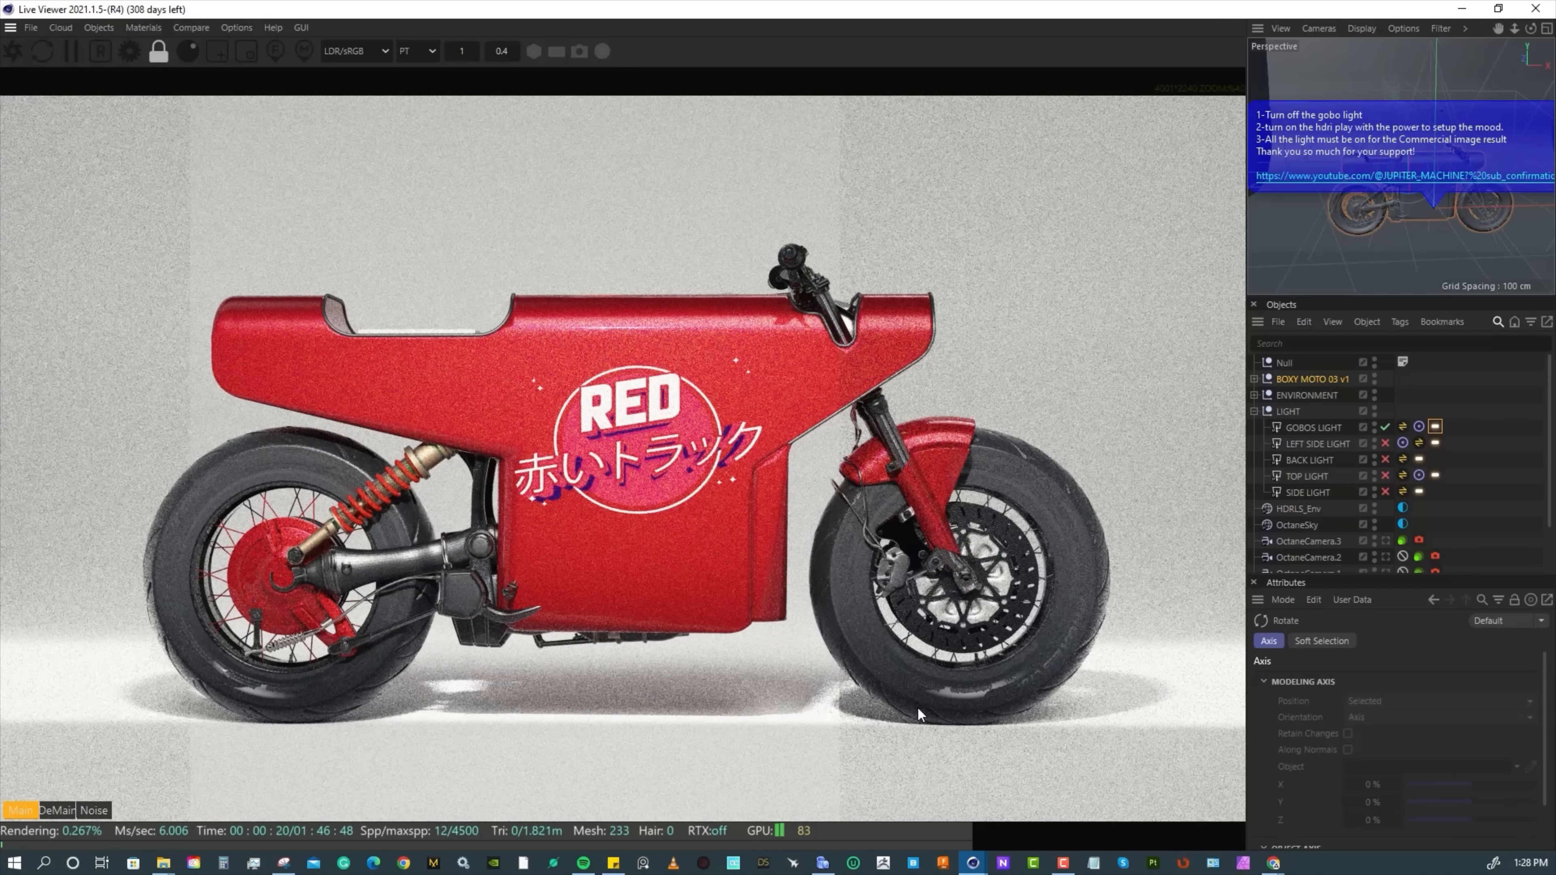
click(1300, 378)
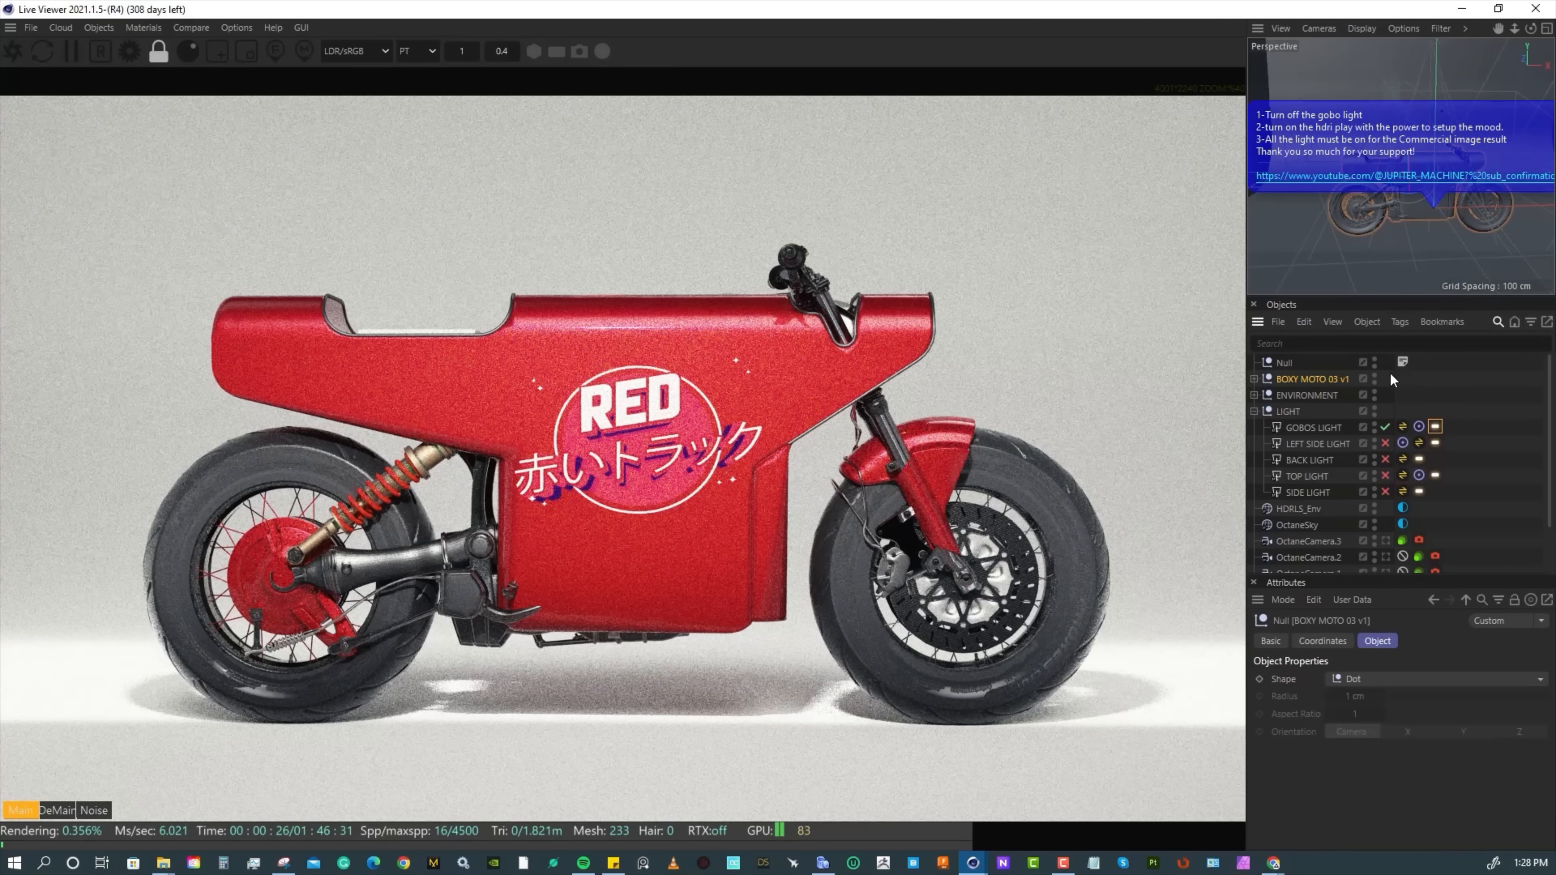
ctrl+click(1375, 363)
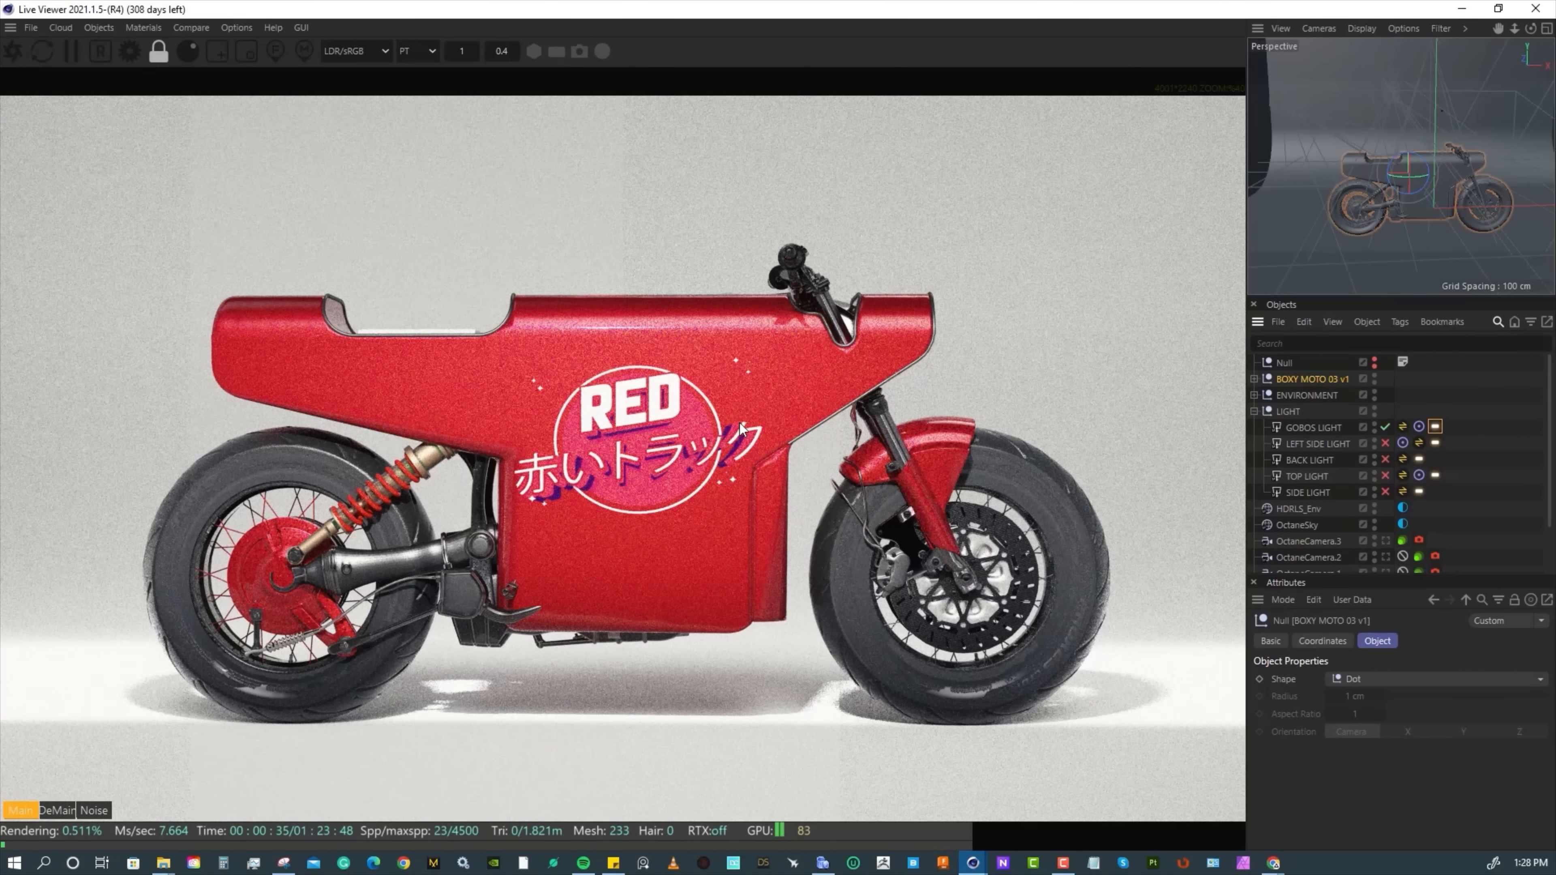
drag(1397, 177, 1408, 161)
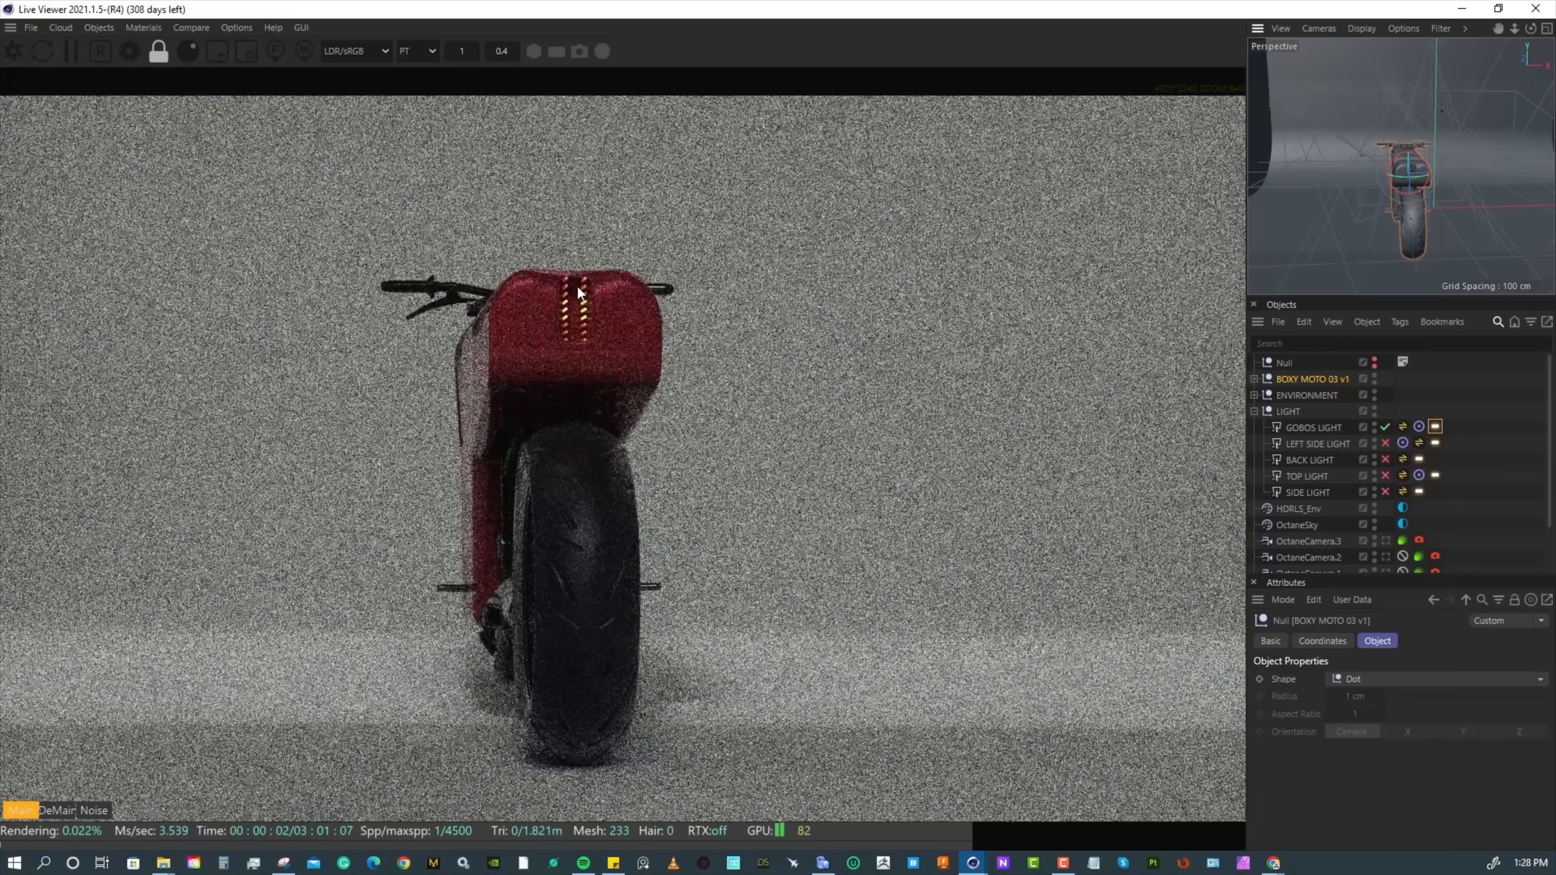
drag(578, 288, 562, 341)
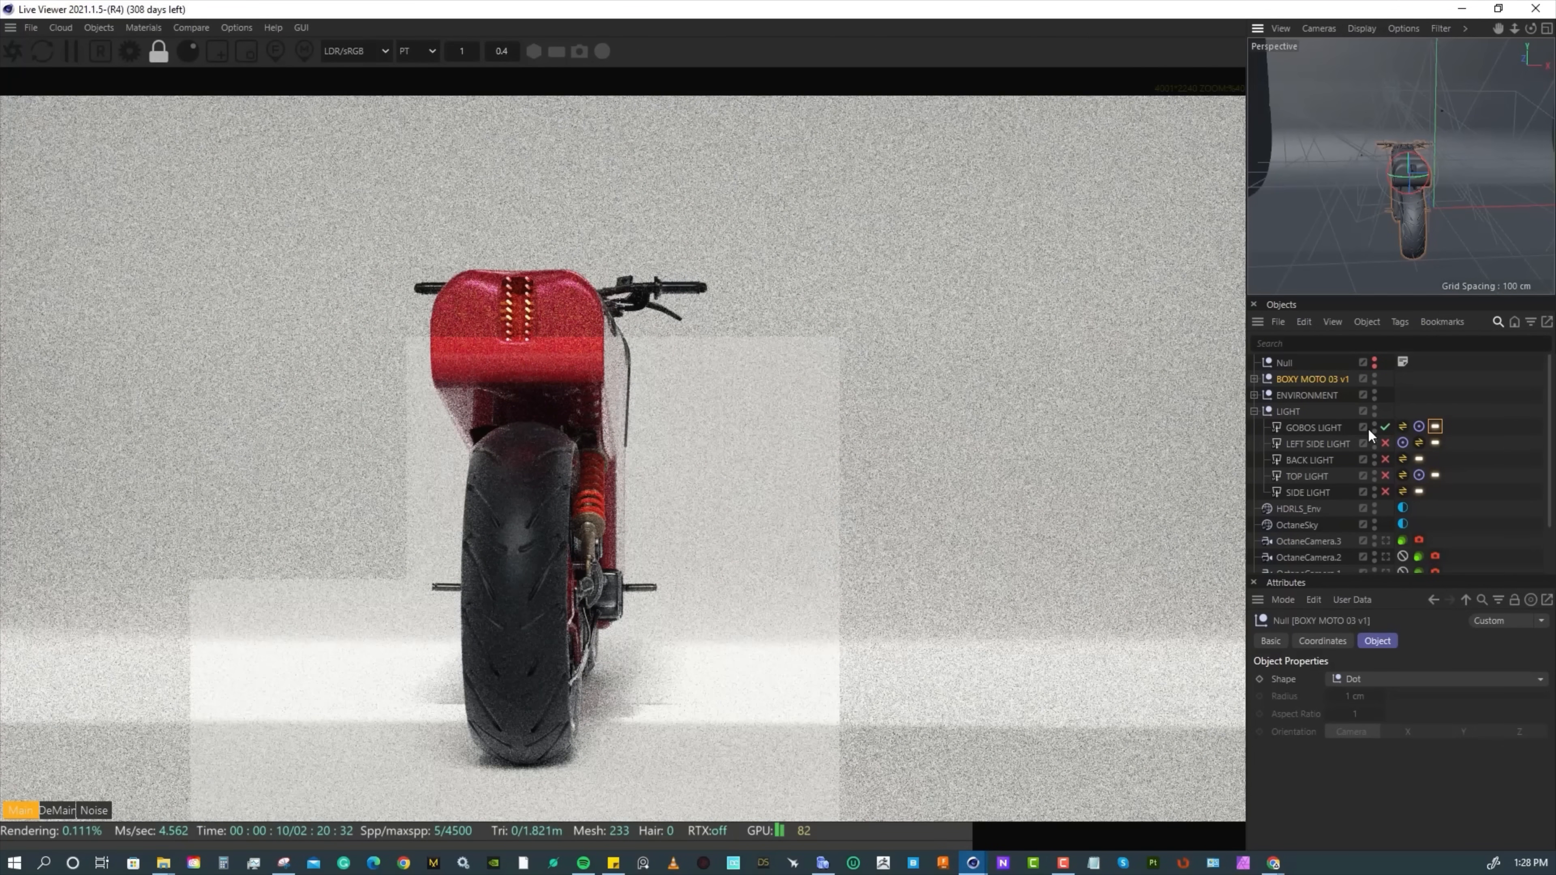
Turn off the HDRLS_Env sky object, leaving GOBOS LIGHT on.
click(1373, 505)
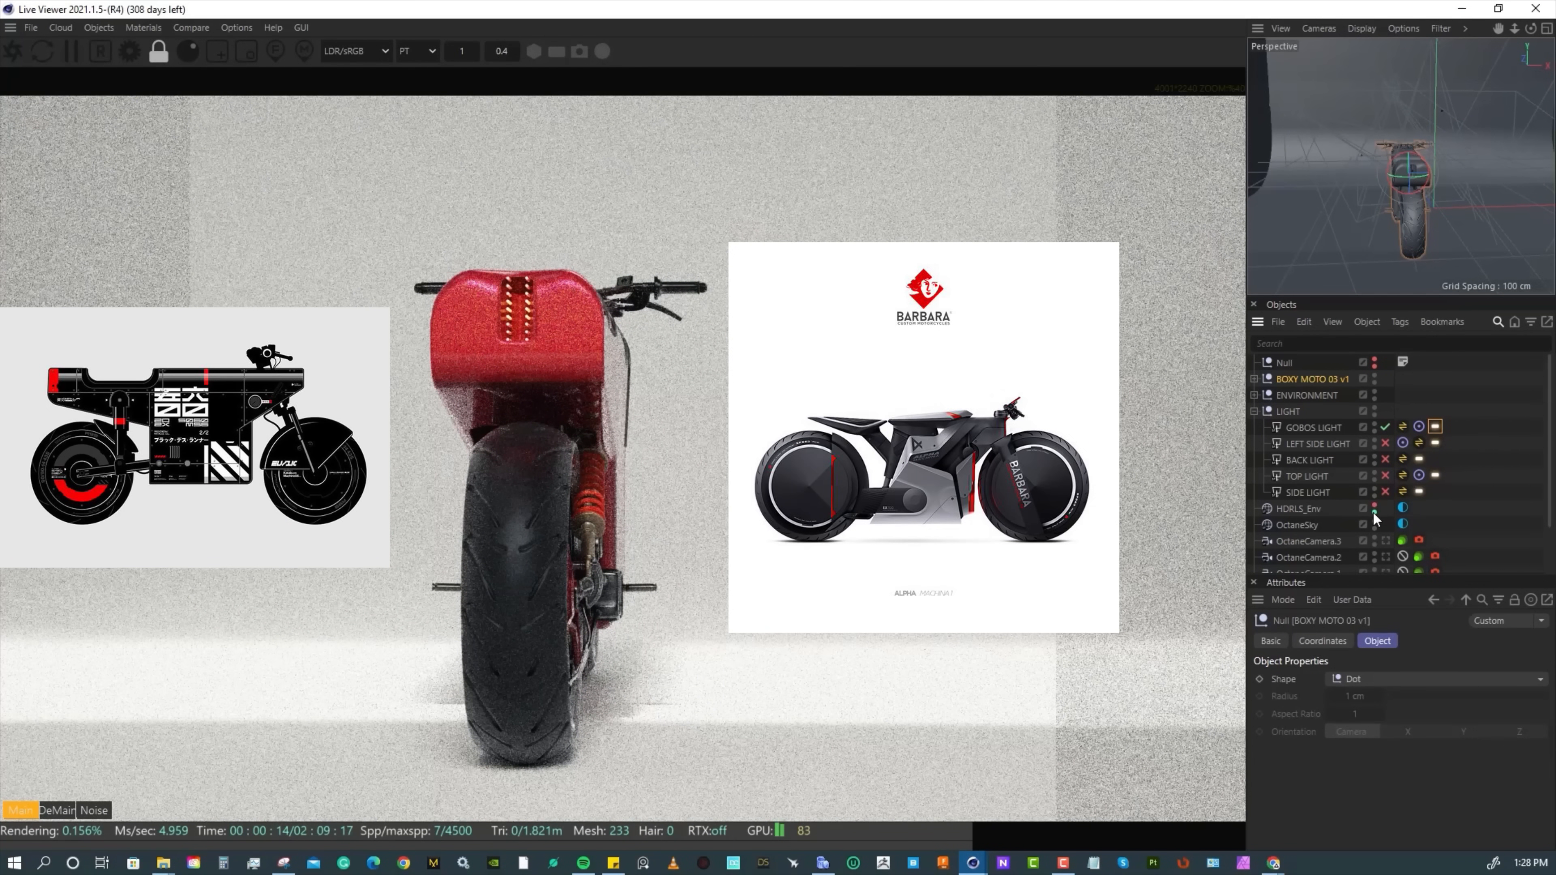
click(1374, 508)
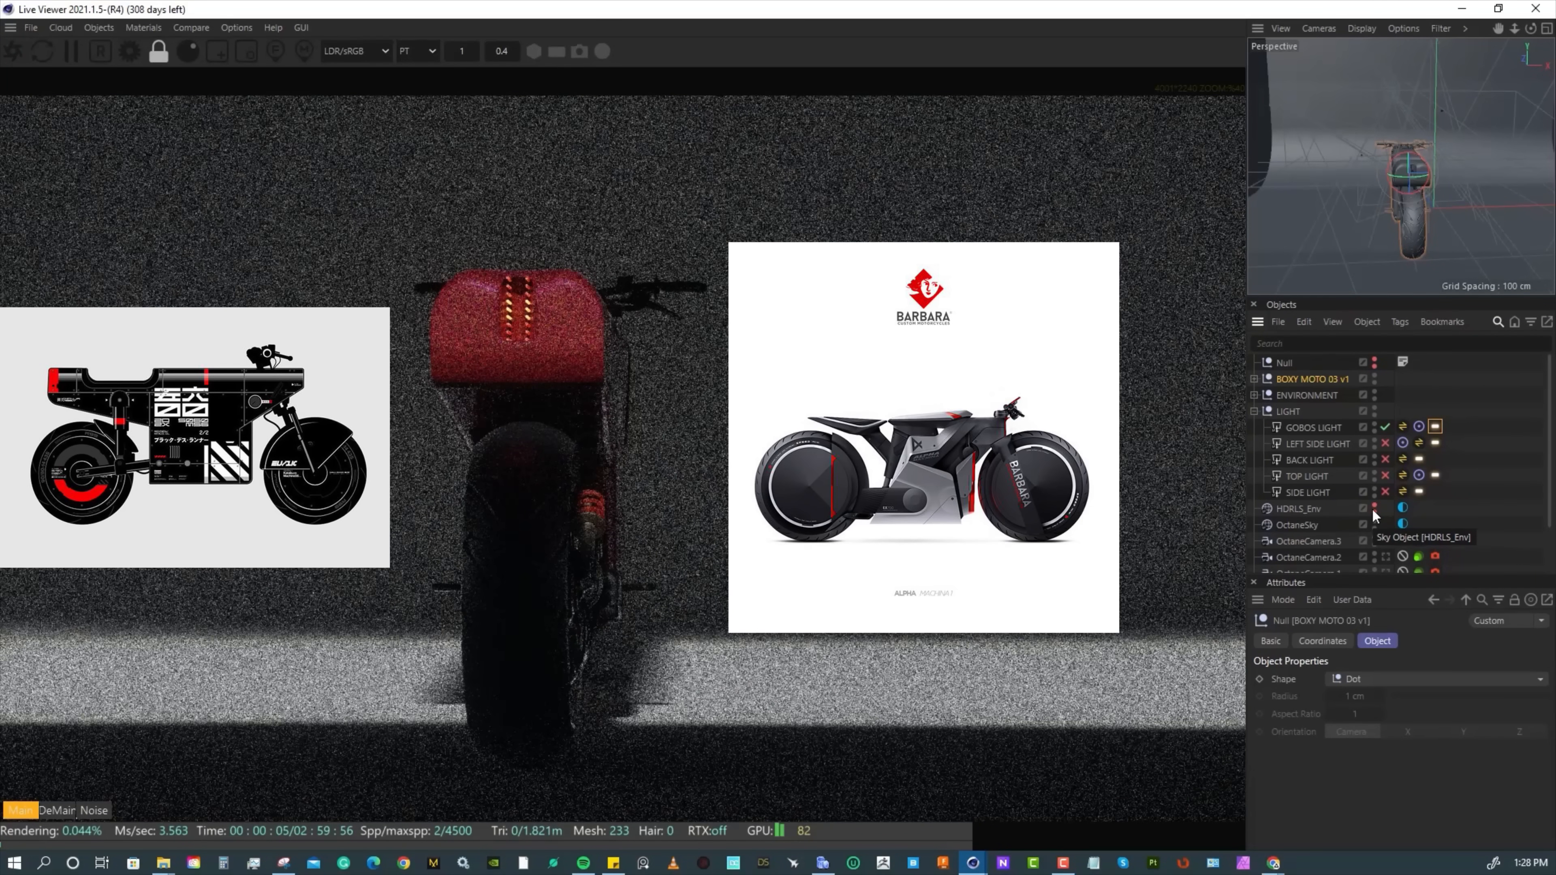
Reopen the image texture in GOBOS LIGHT's Octane light tag and set its UV transform Z rotation to -25.
click(1420, 427)
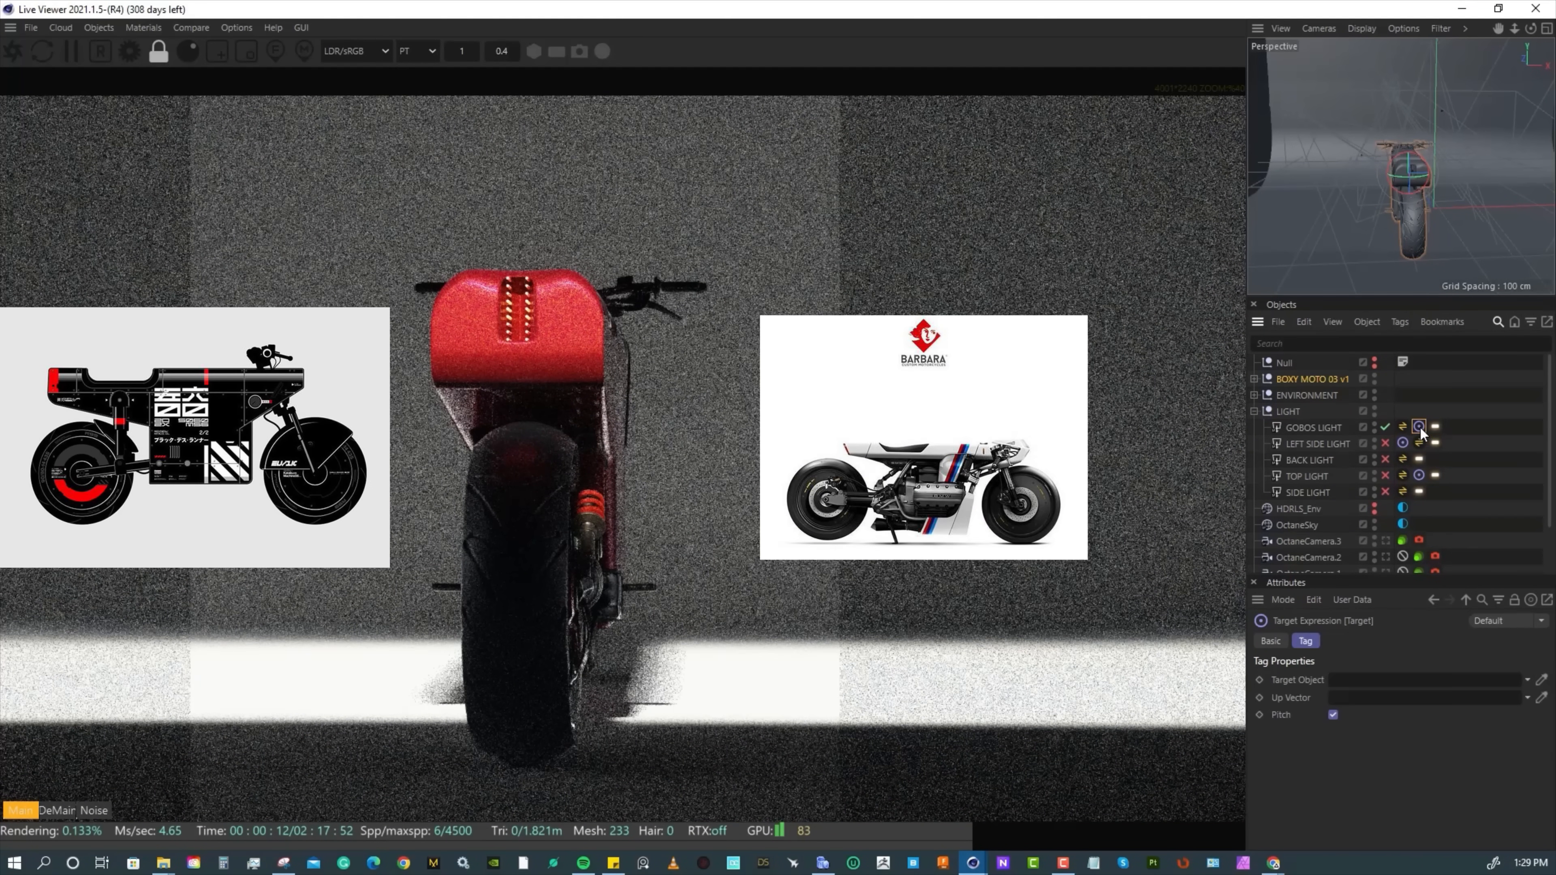
click(1436, 427)
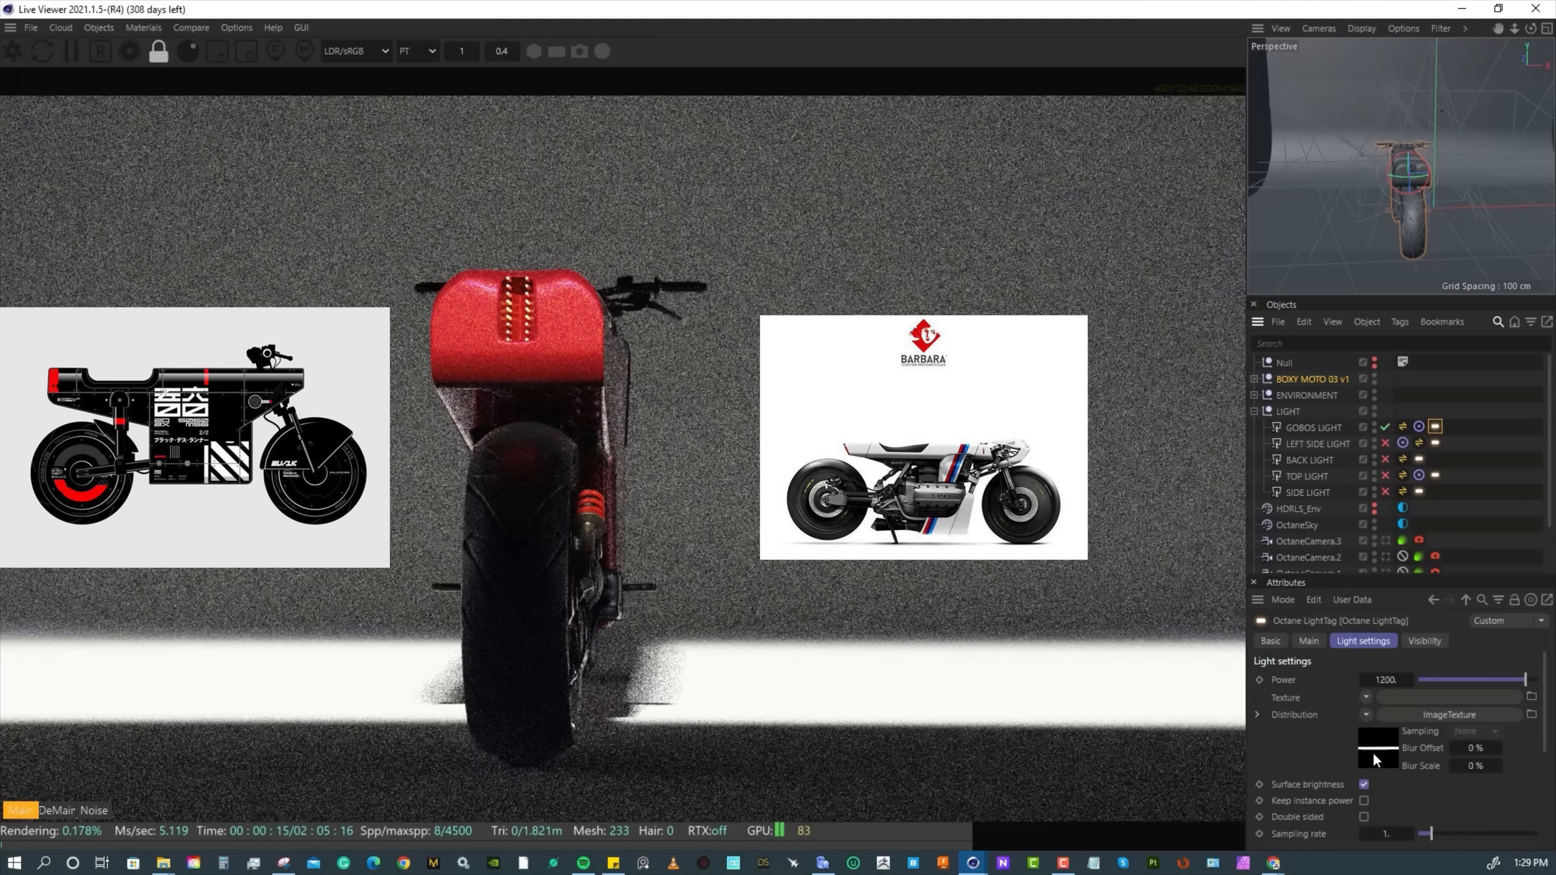
drag(1545, 663, 1545, 791)
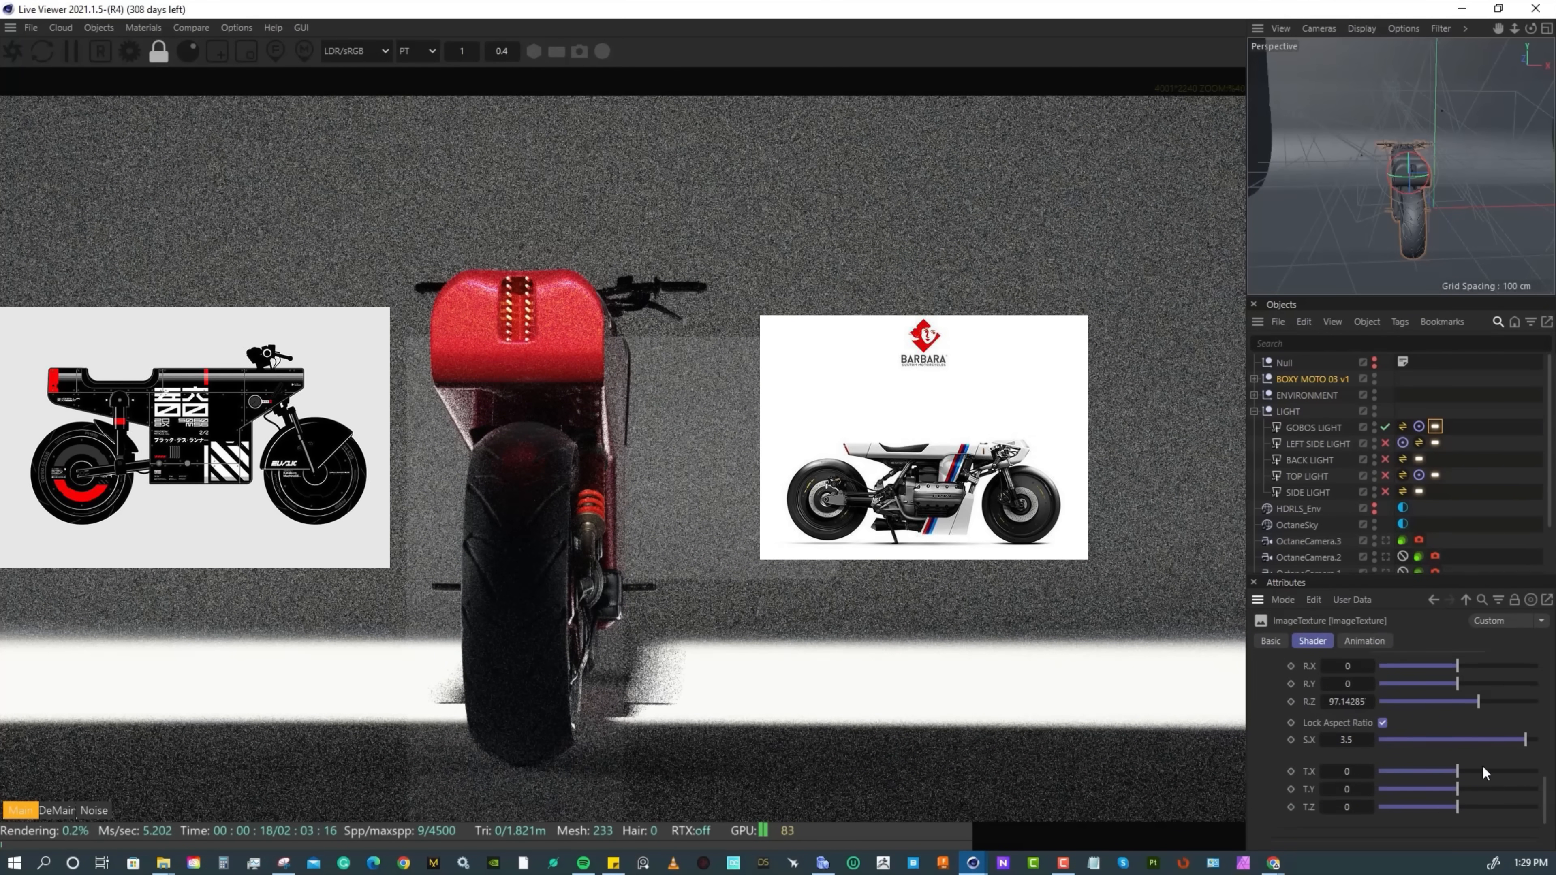
click(1344, 703)
text(-25)
key(Return)
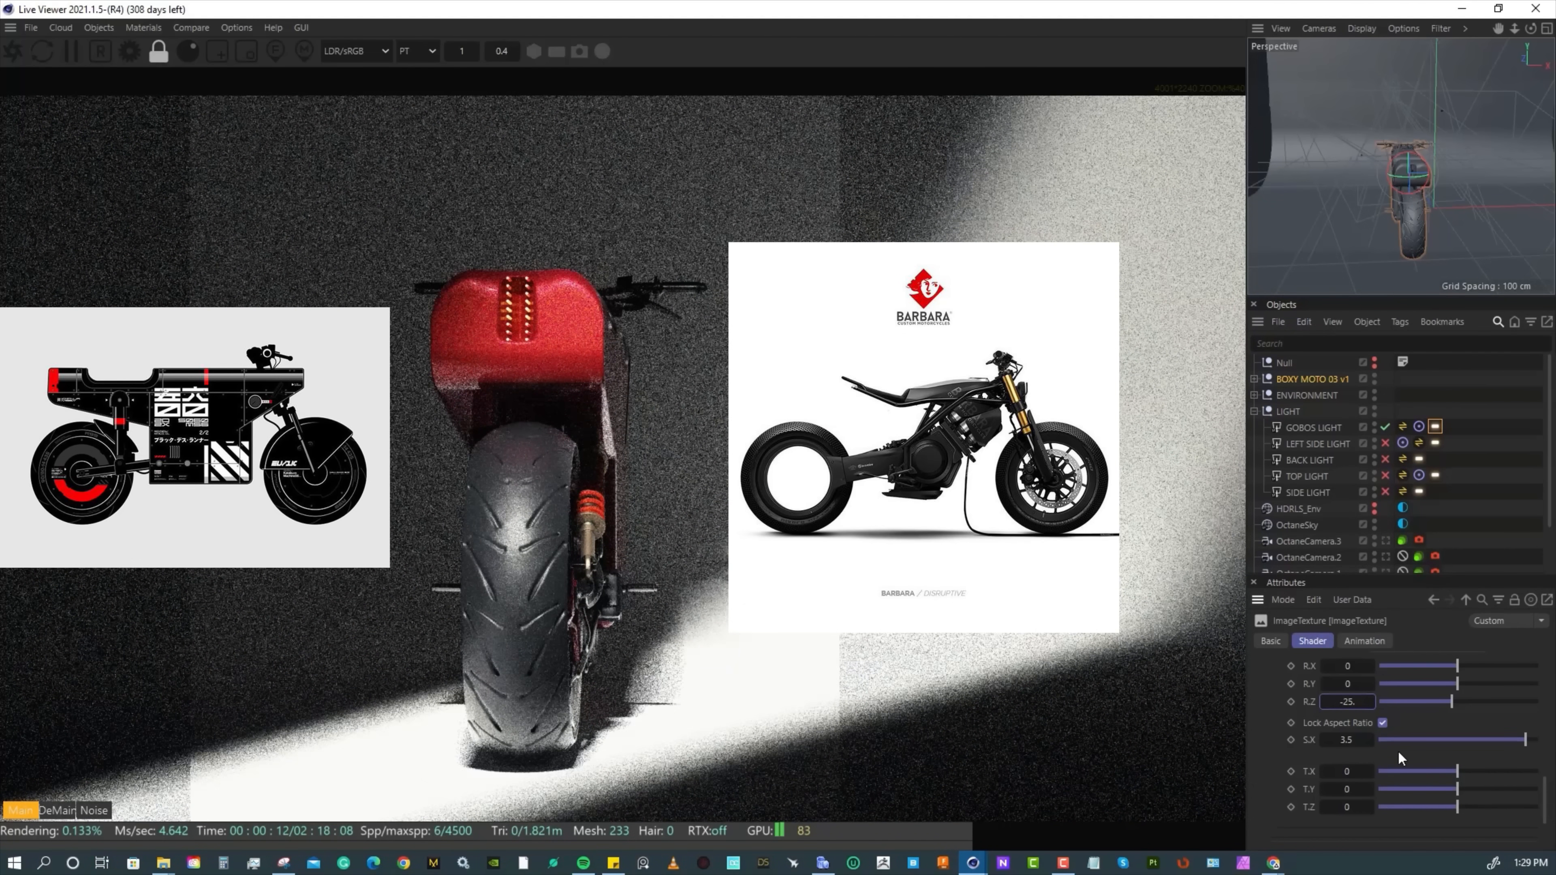
Look through the BARBARA SHOT.1 camera and return to the BARBARA SHOT camera.
scroll(1356, 553, down, 2)
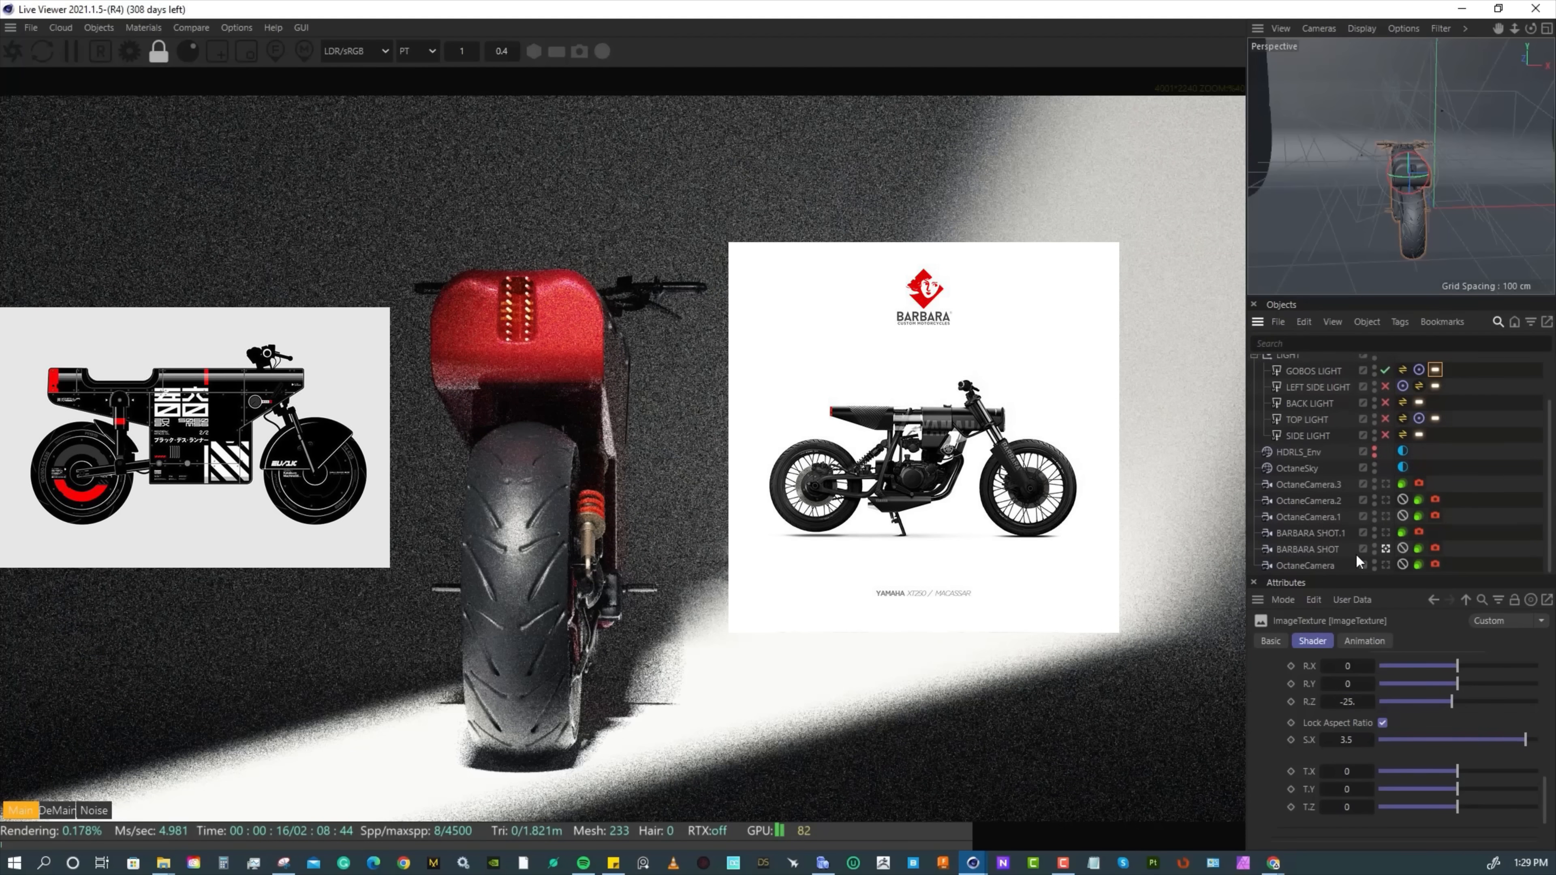
click(1385, 532)
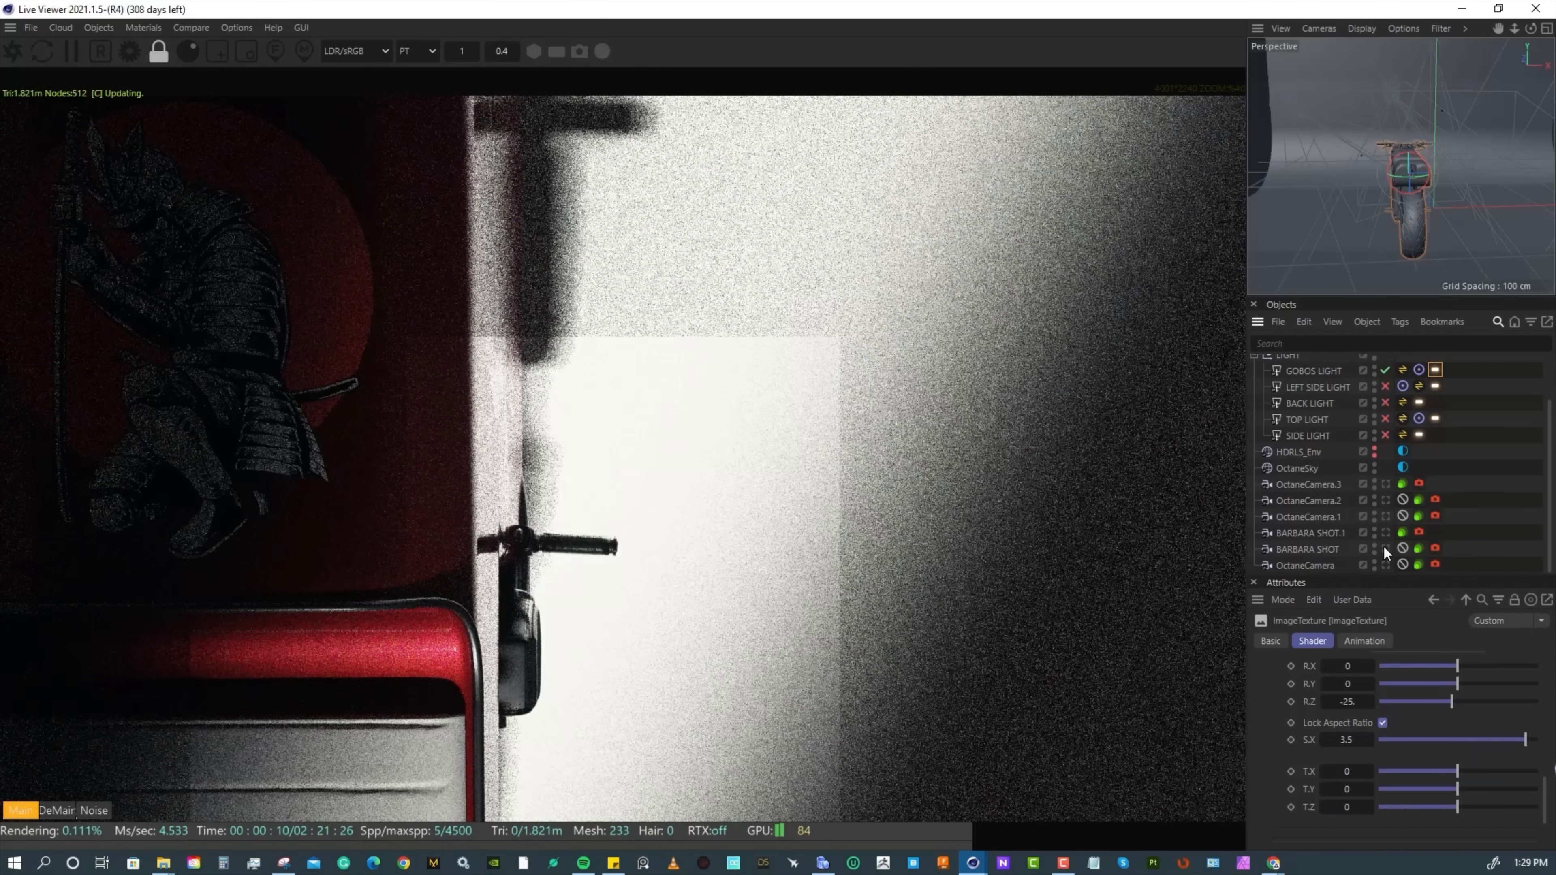
click(1385, 548)
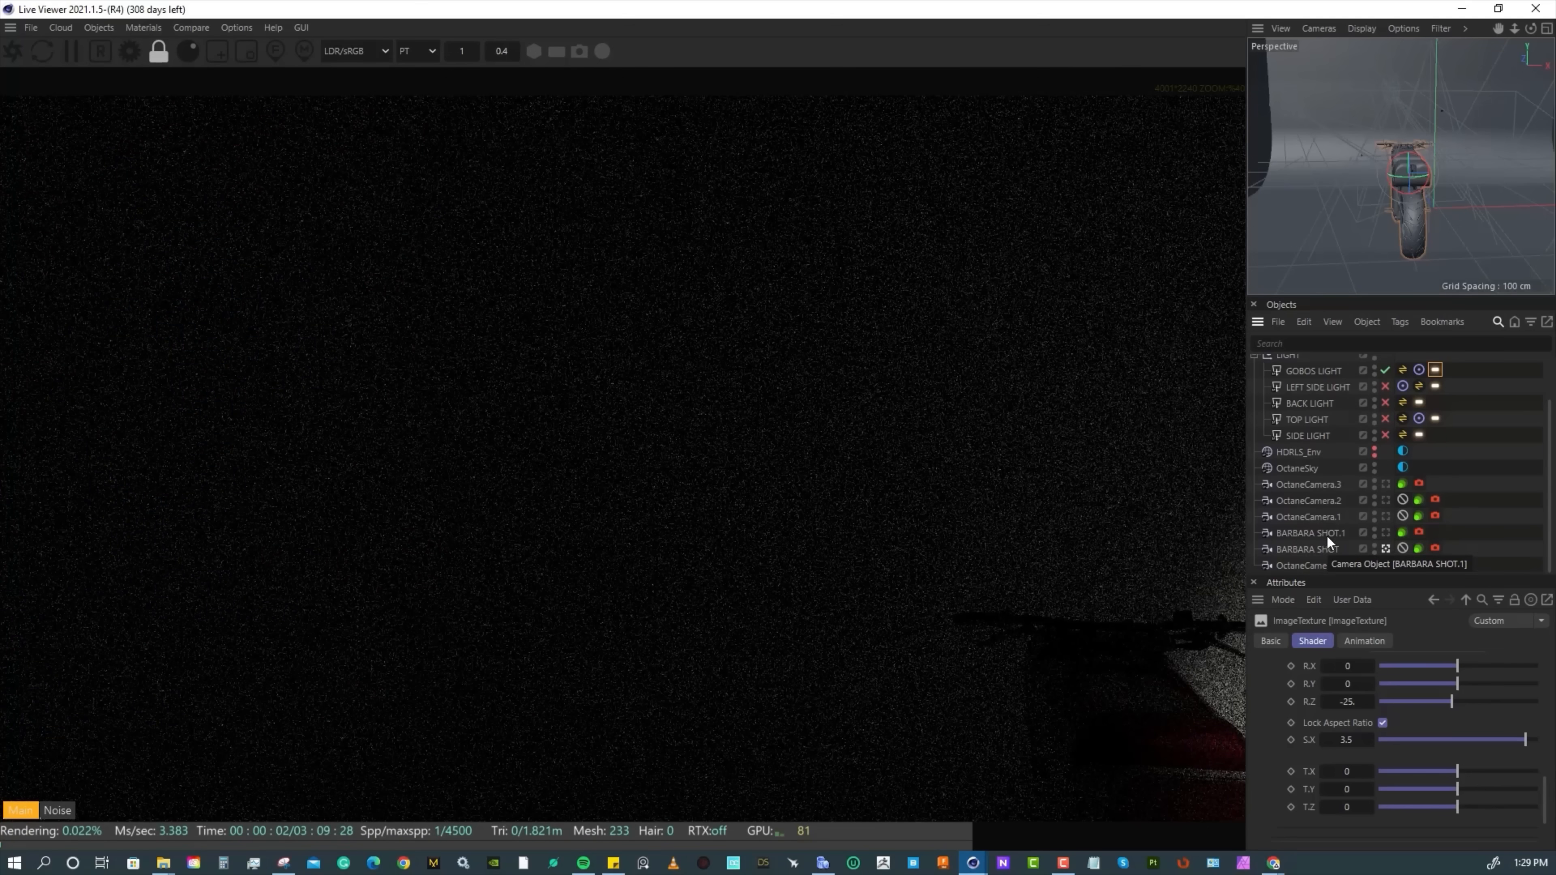
Rename the BARBARA SHOT.1 camera as TOP SHOT.
double_click(1328, 534)
text(TO)
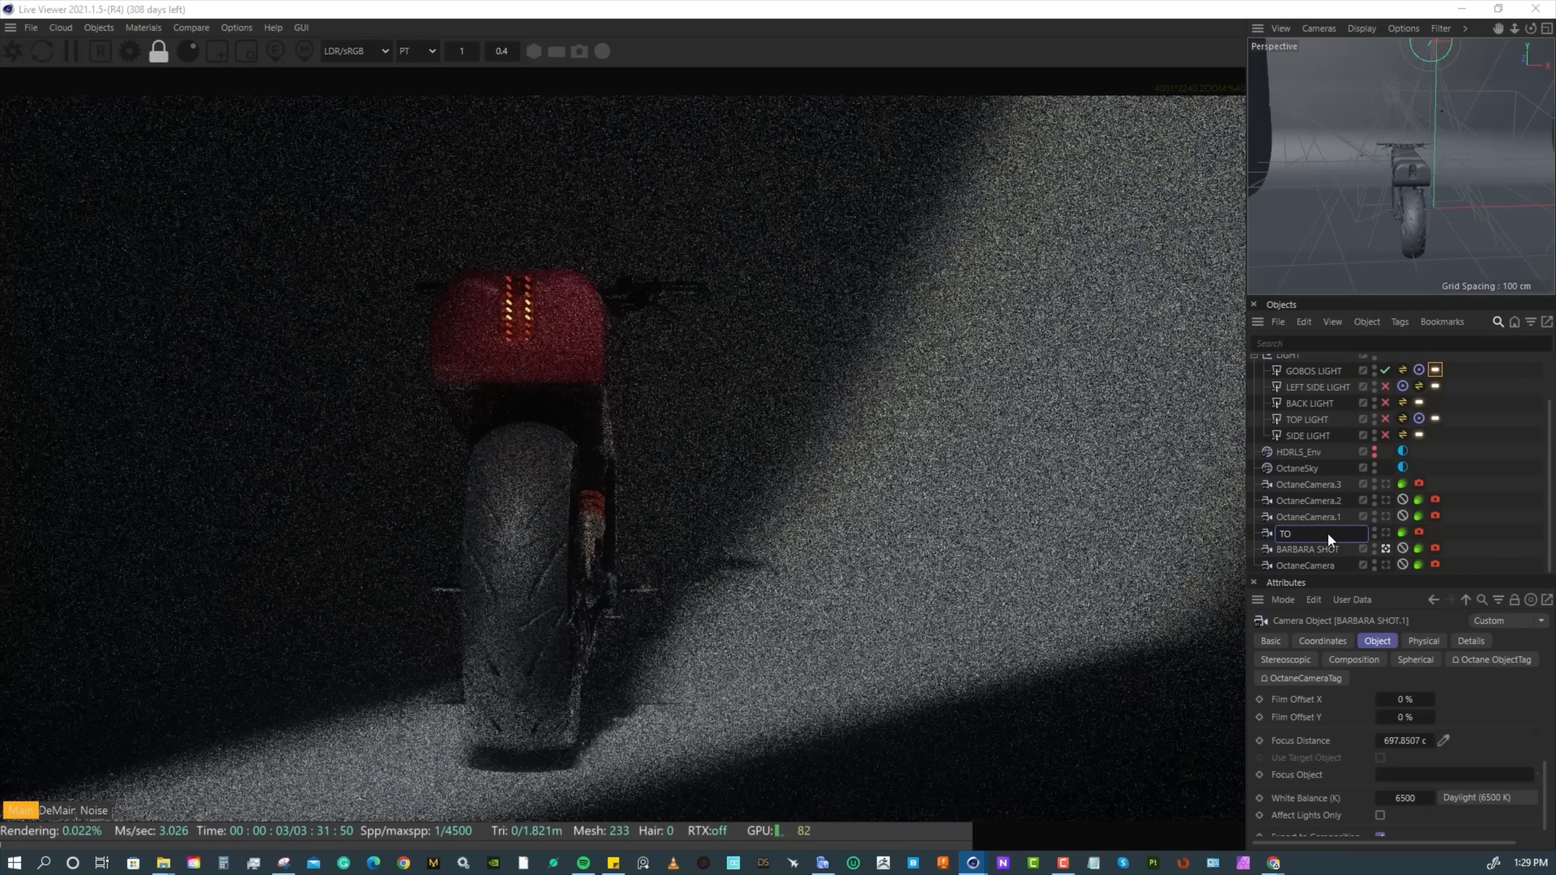
text(P SHOT)
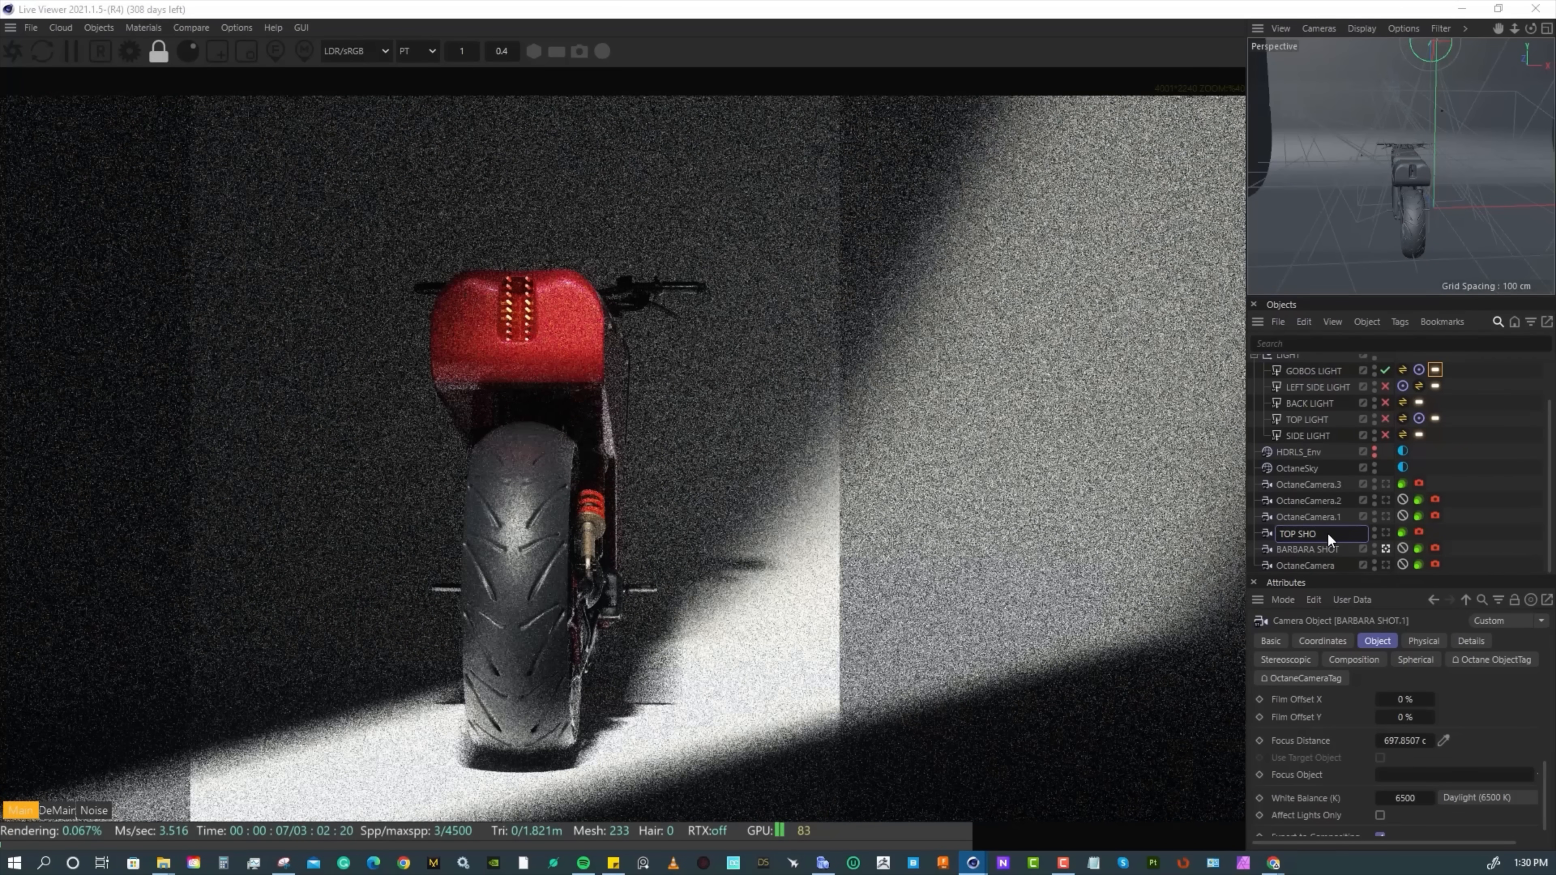
key(Return)
click(1317, 545)
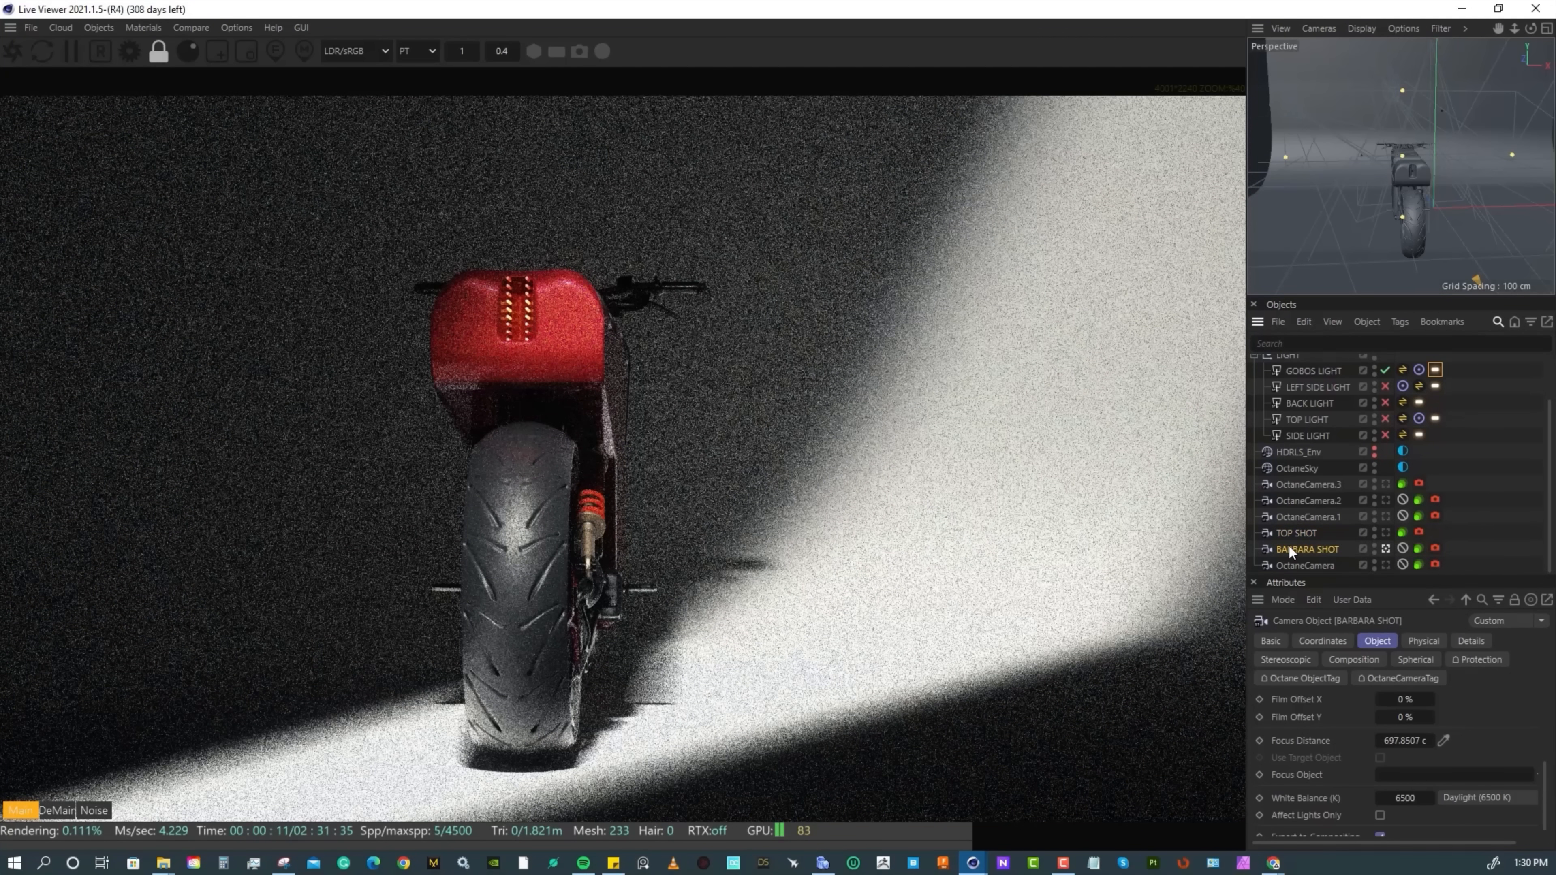
Rotate the BOXY MOTO 03 v1 motorcycle about its vertical axis to a side-on orientation and look through the TOP SHOT camera.
scroll(1309, 414, up, 2)
key(r)
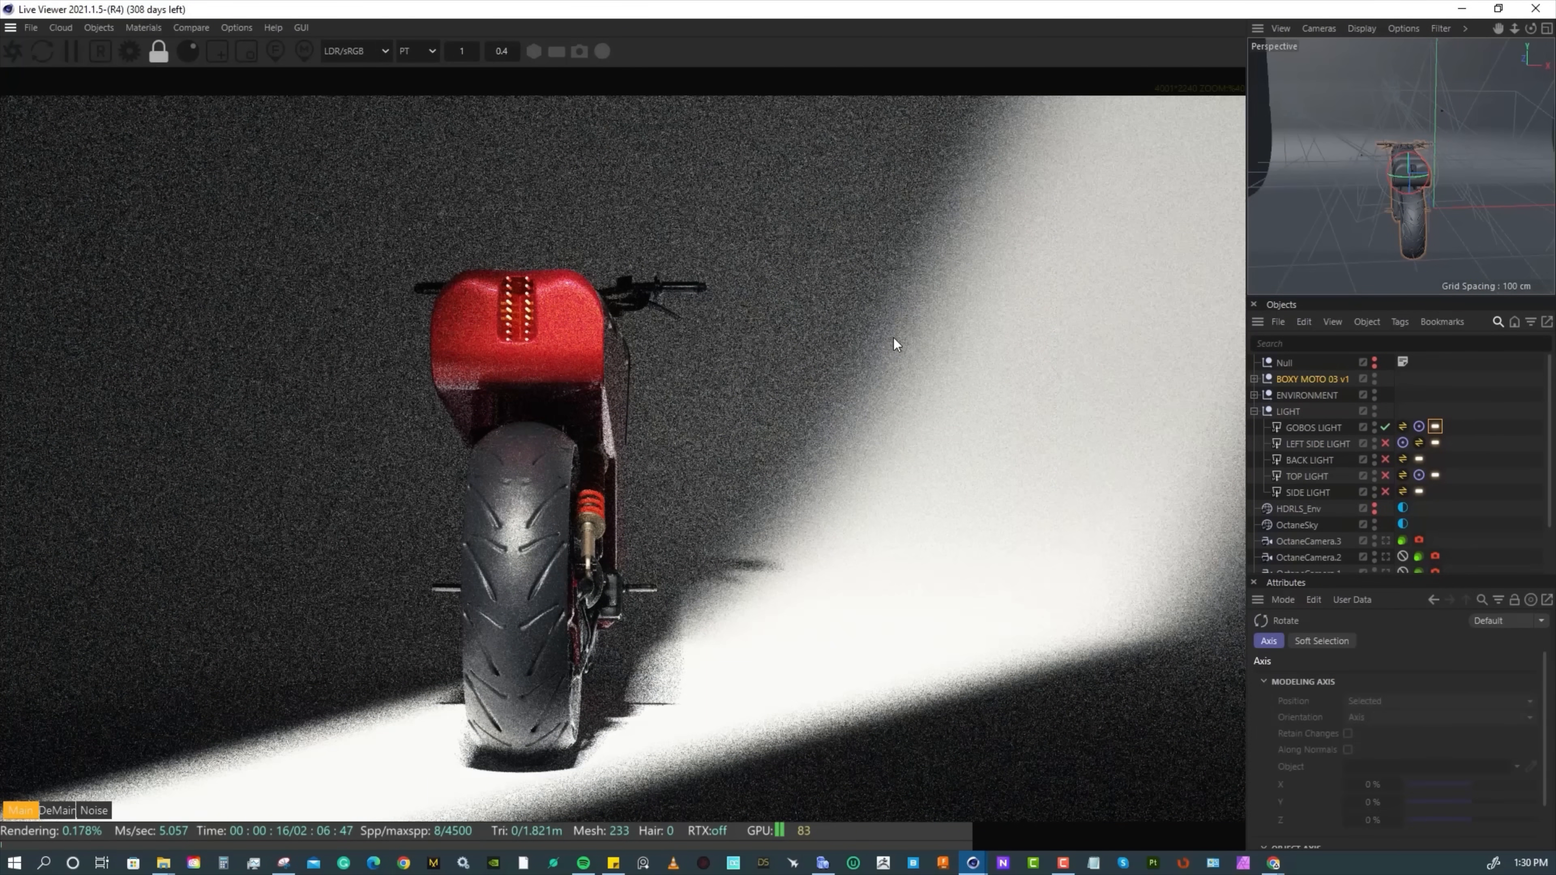
drag(1421, 178, 1247, 118)
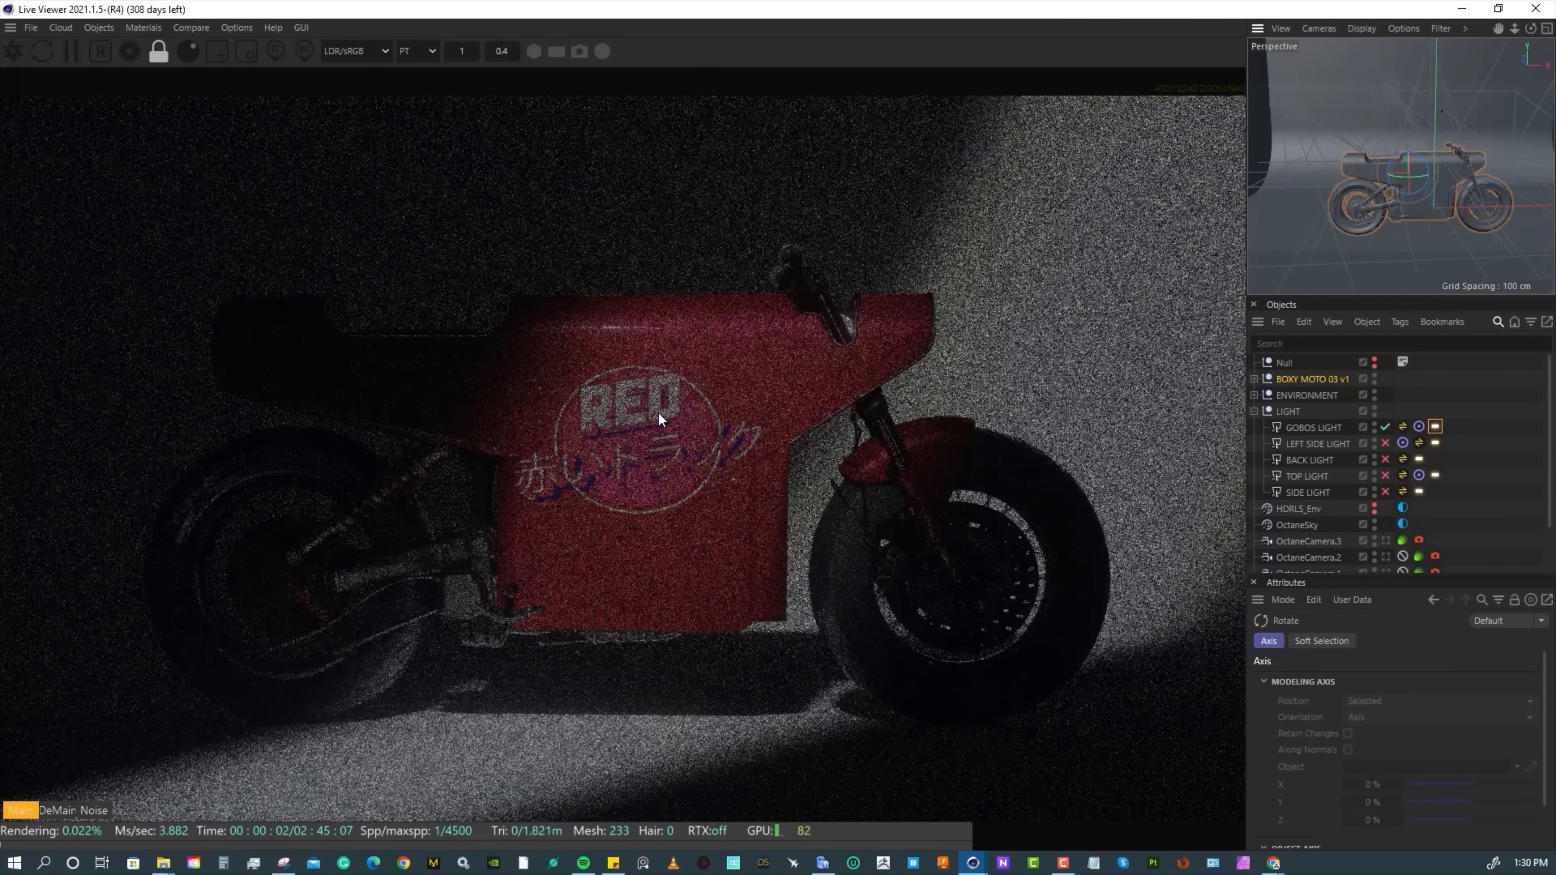
scroll(1344, 544, down, 2)
click(1387, 532)
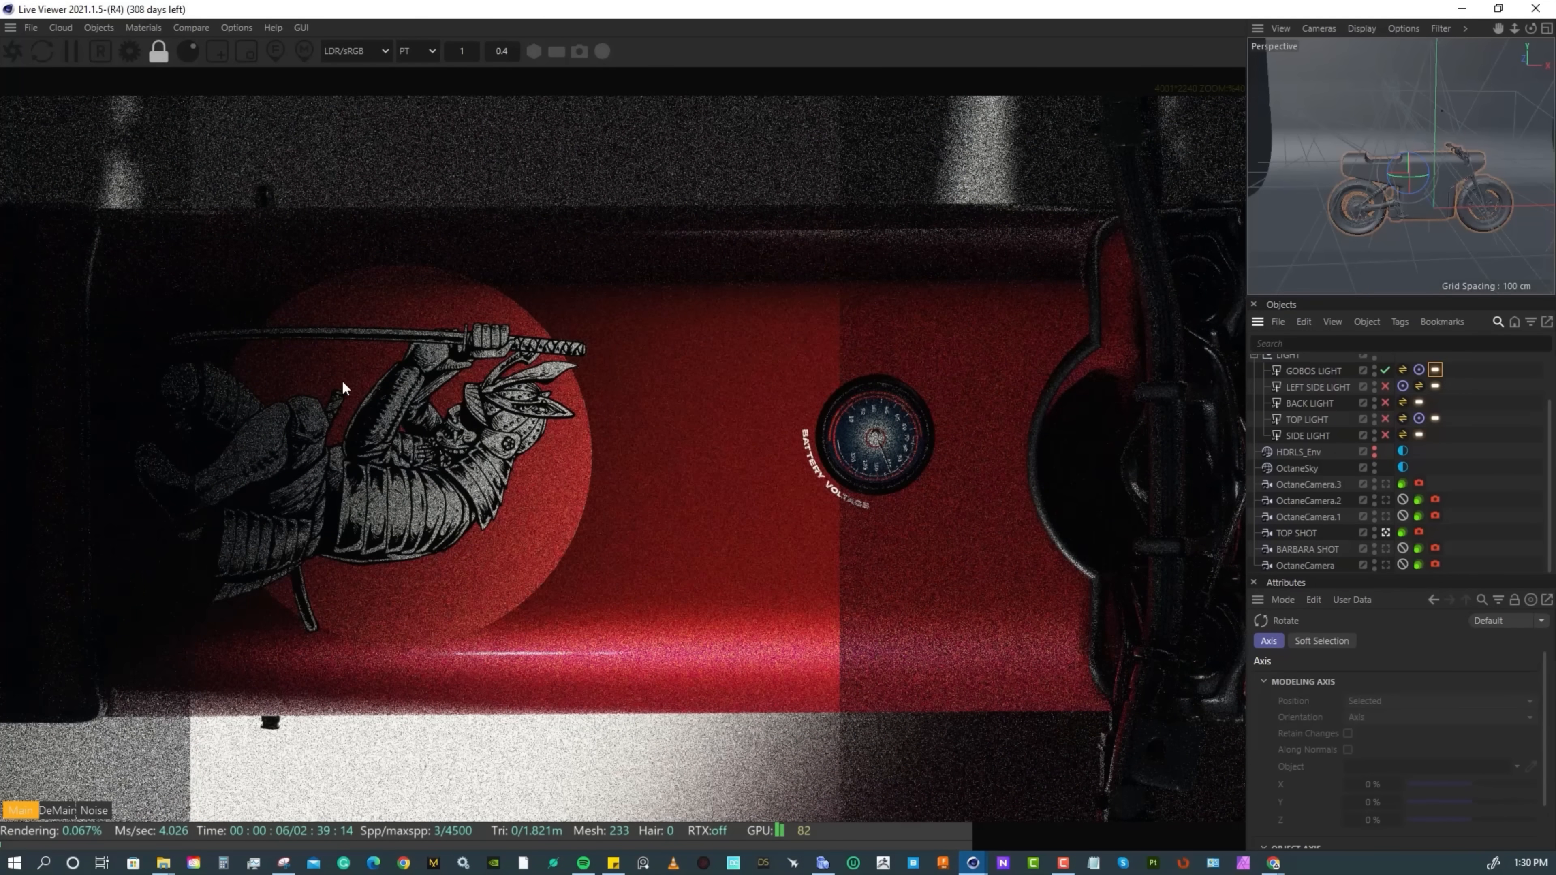
Look through the OctaneCamera.1 camera and rename it as ANGLE SHOT.
click(1384, 517)
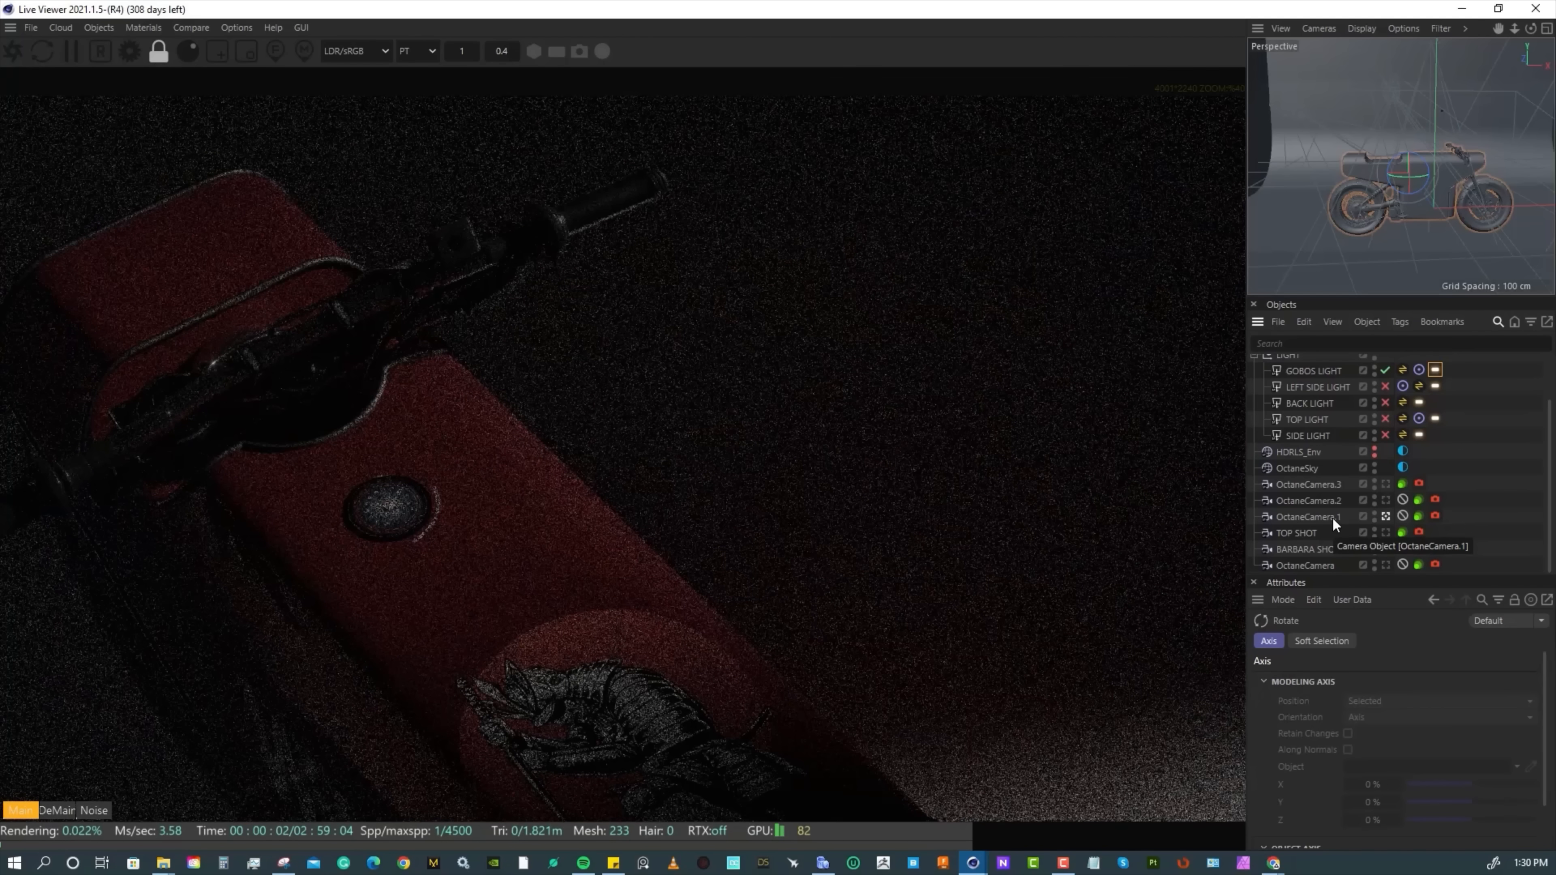
double_click(1322, 515)
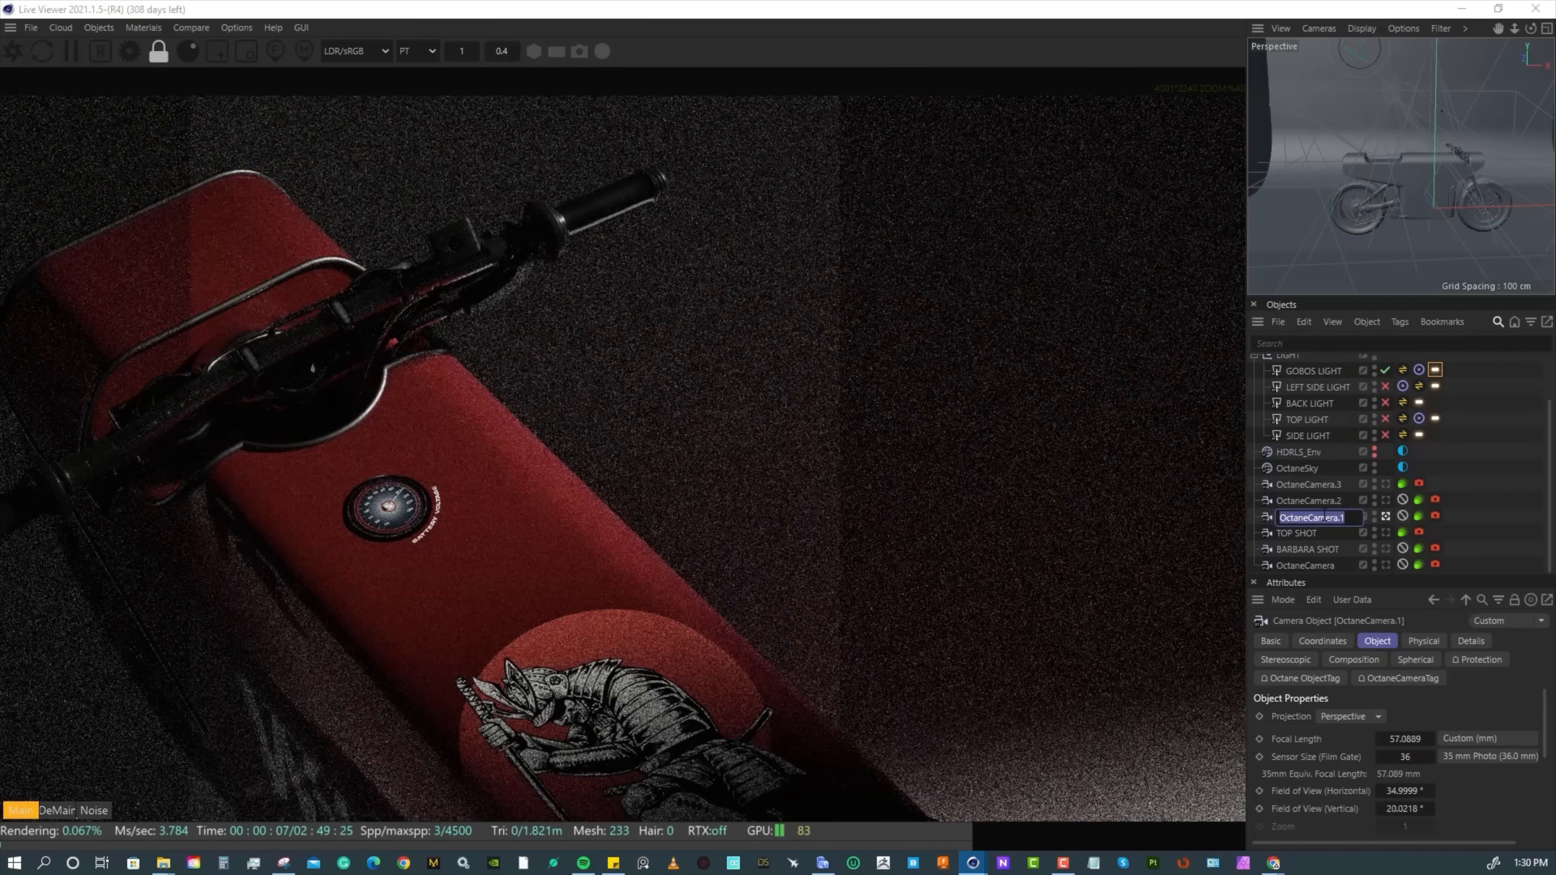
text(angle)
key(BackSpace)
key(BackSpace)
key(BackSpace)
key(BackSpace)
key(BackSpace)
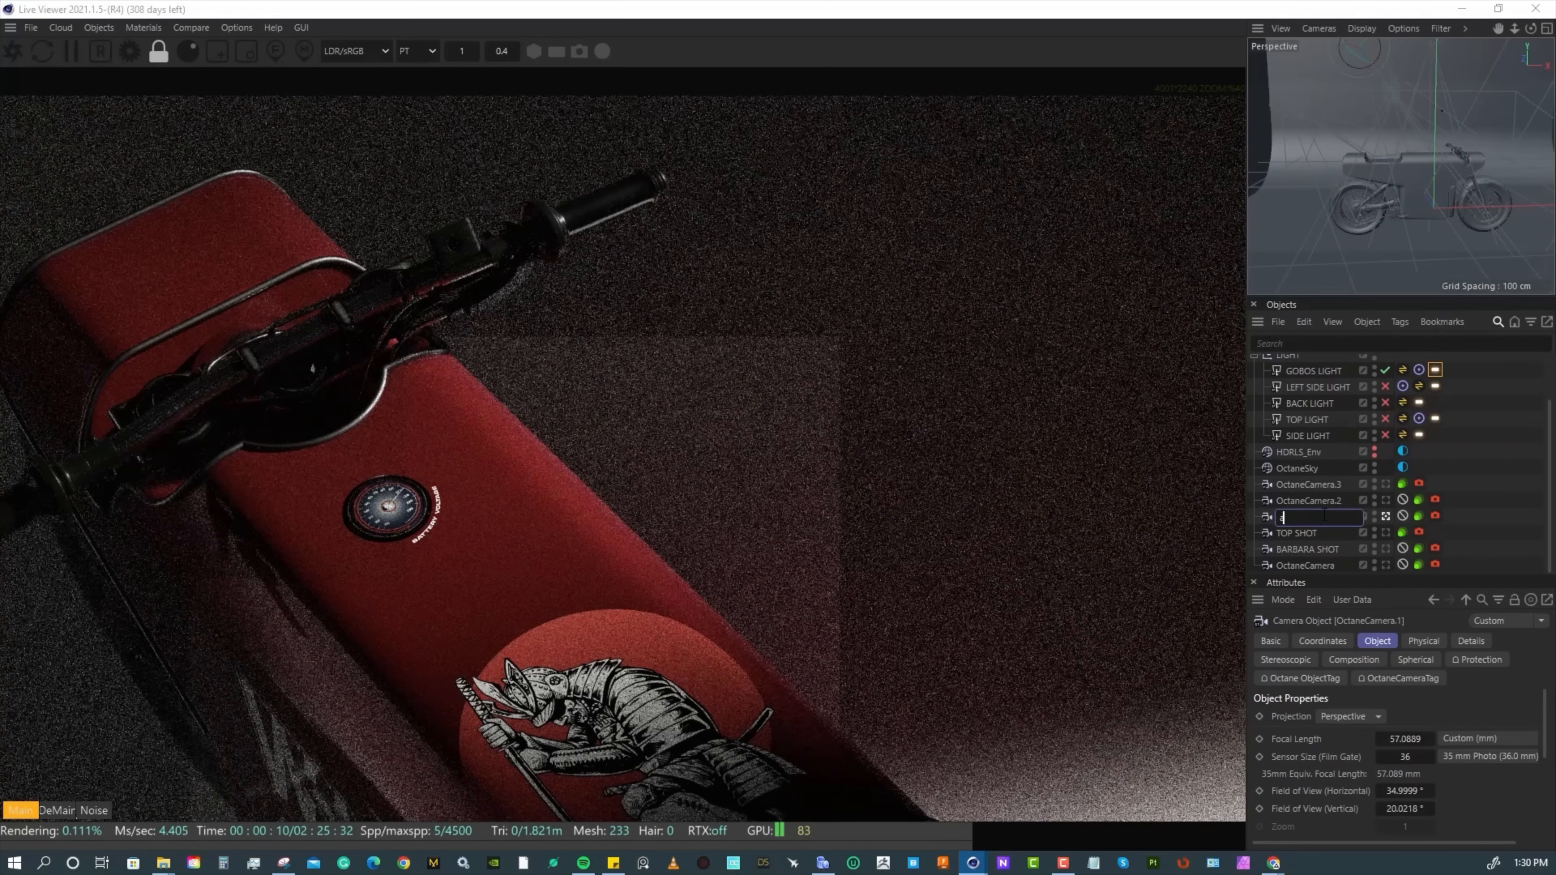
text(ANGLE SHOT)
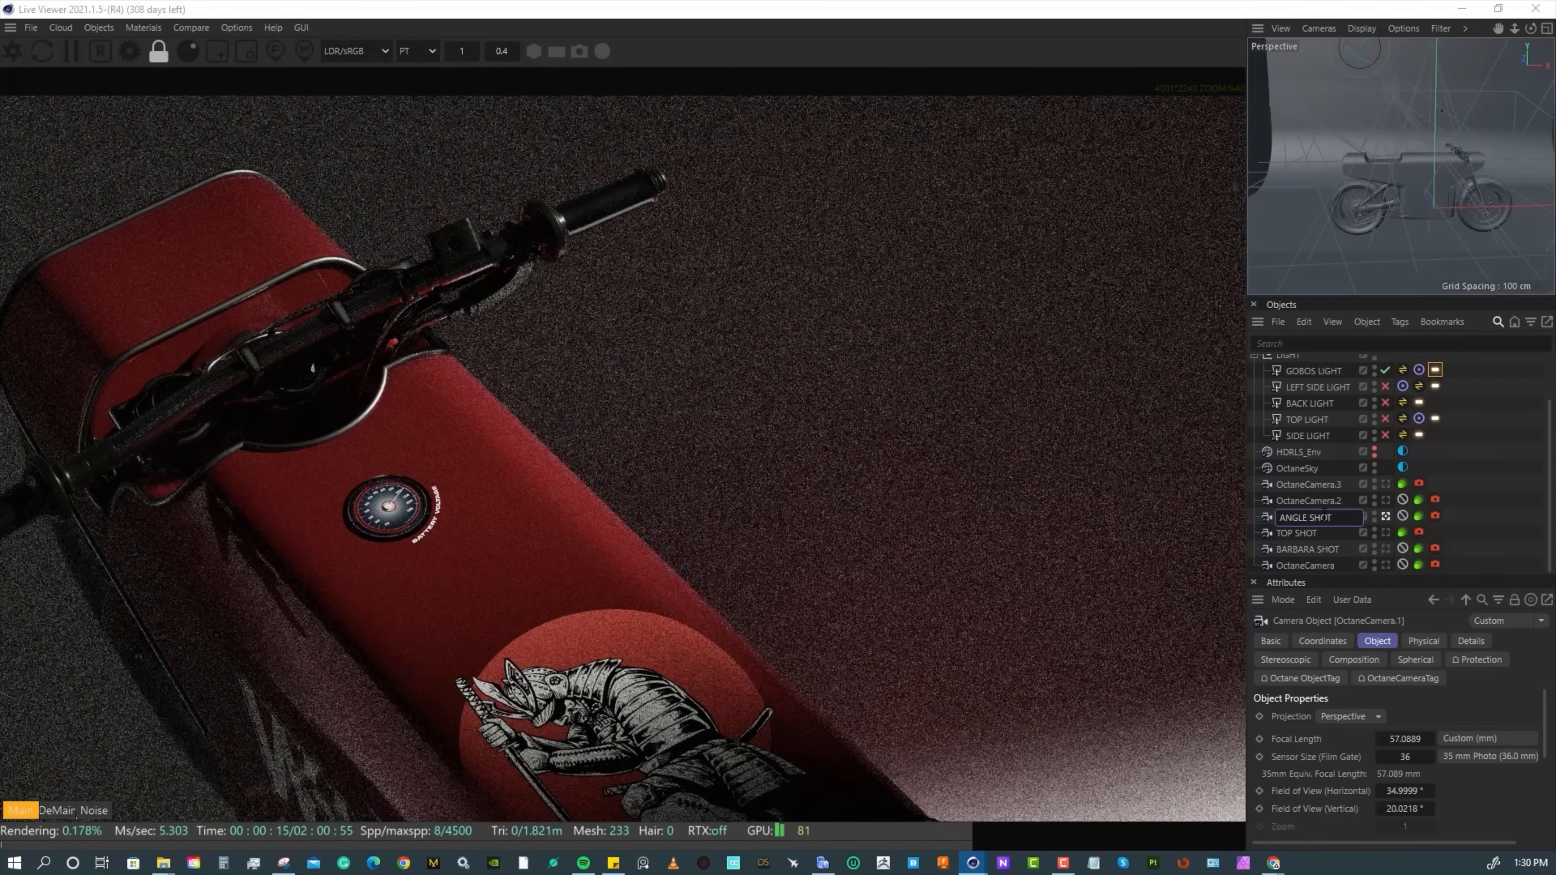
key(Return)
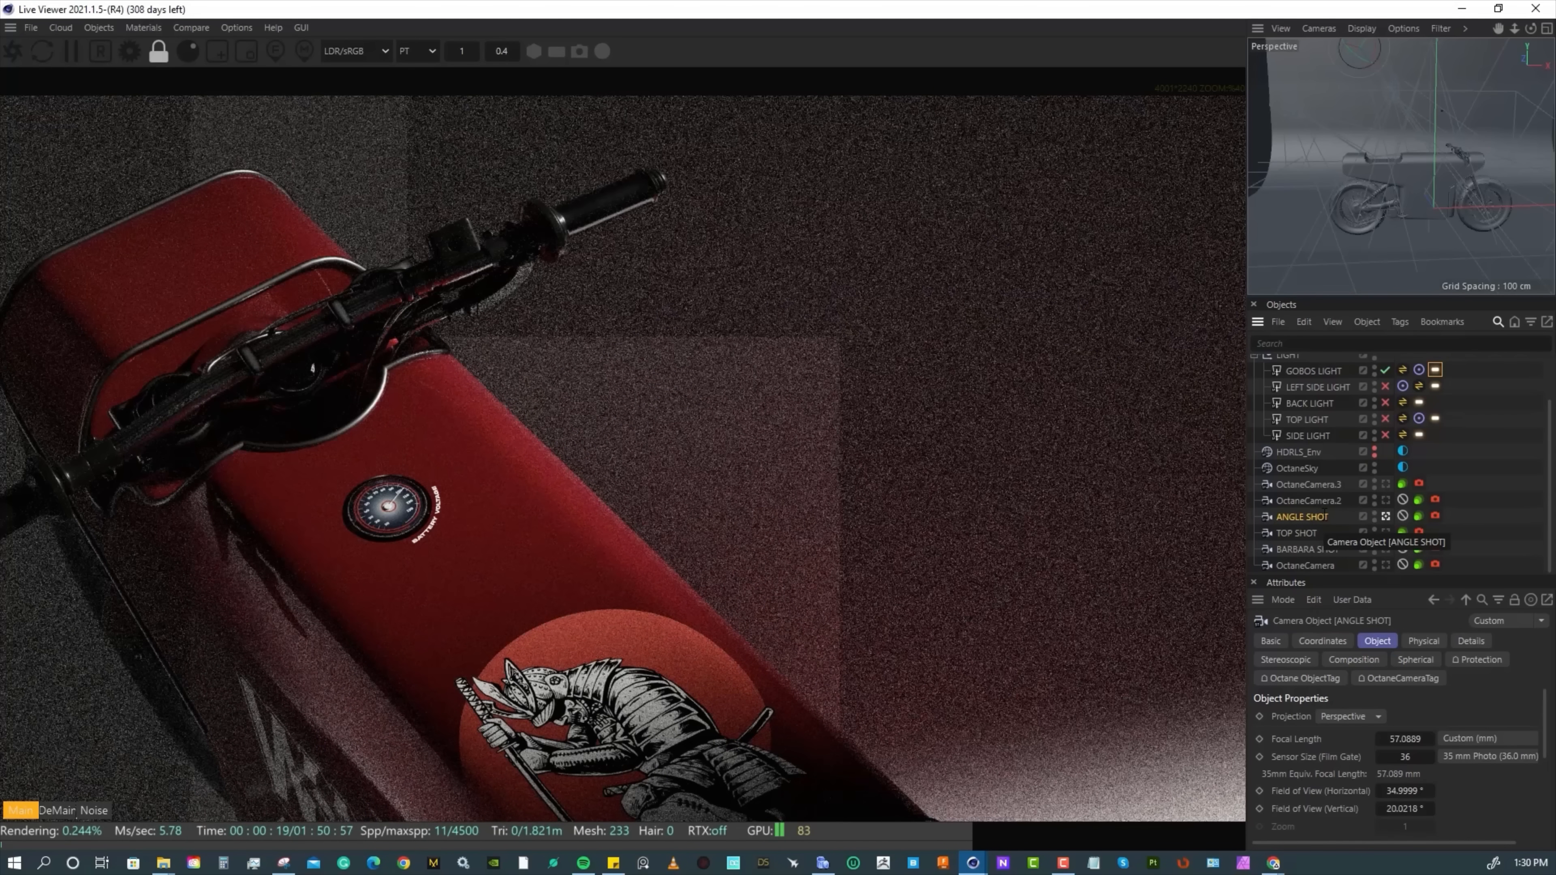
Look through the OctaneCamera.2 camera and rename it as SIDE ANGLE SHOT.
click(1326, 500)
click(1386, 500)
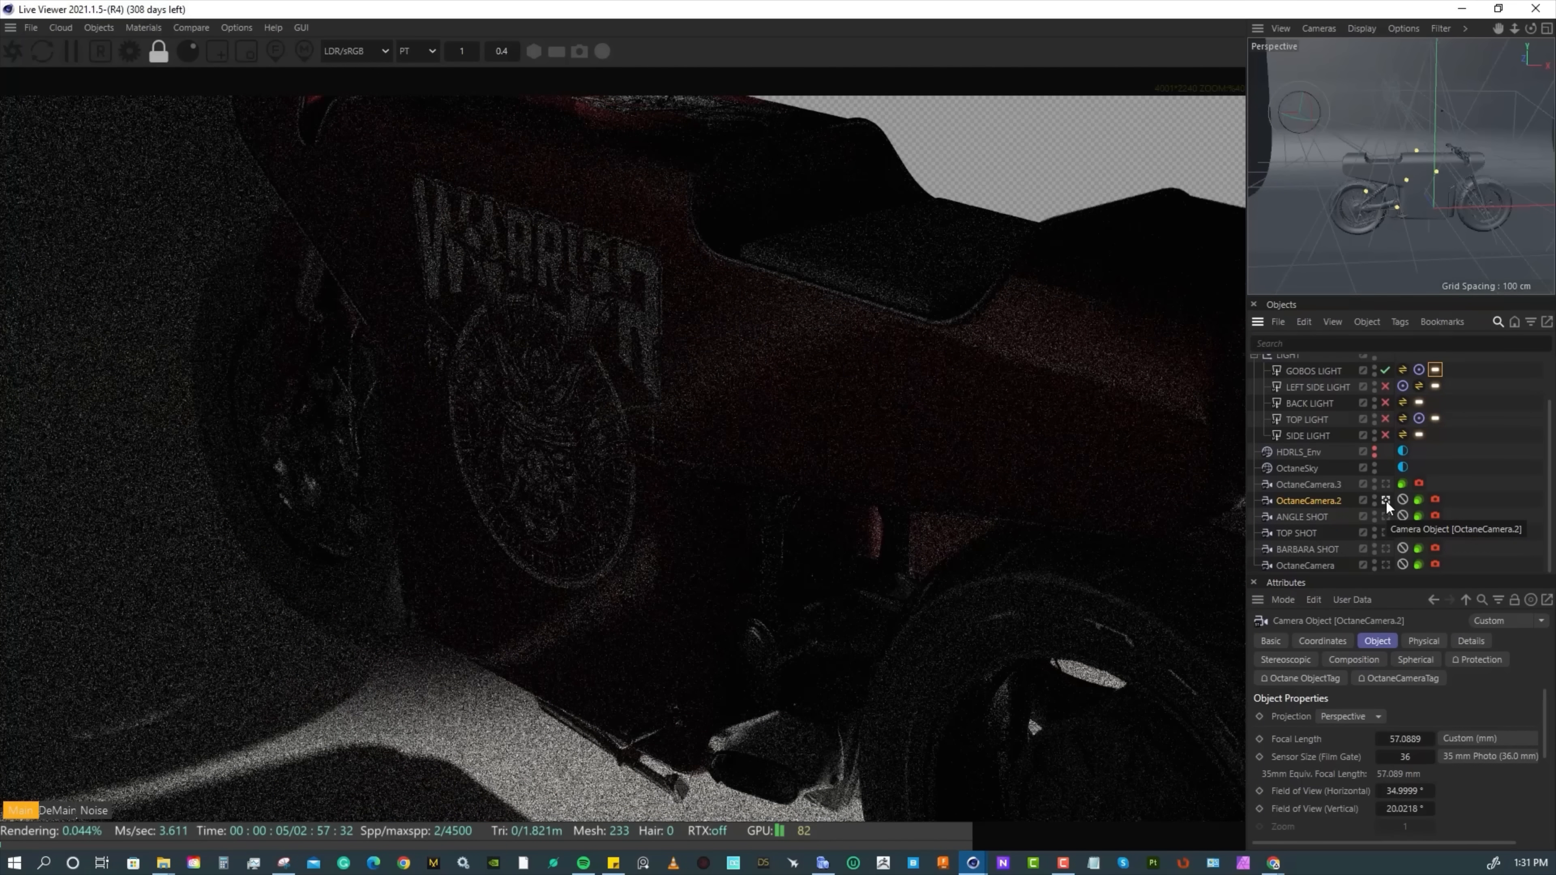
double_click(1321, 503)
text(SIDE AN)
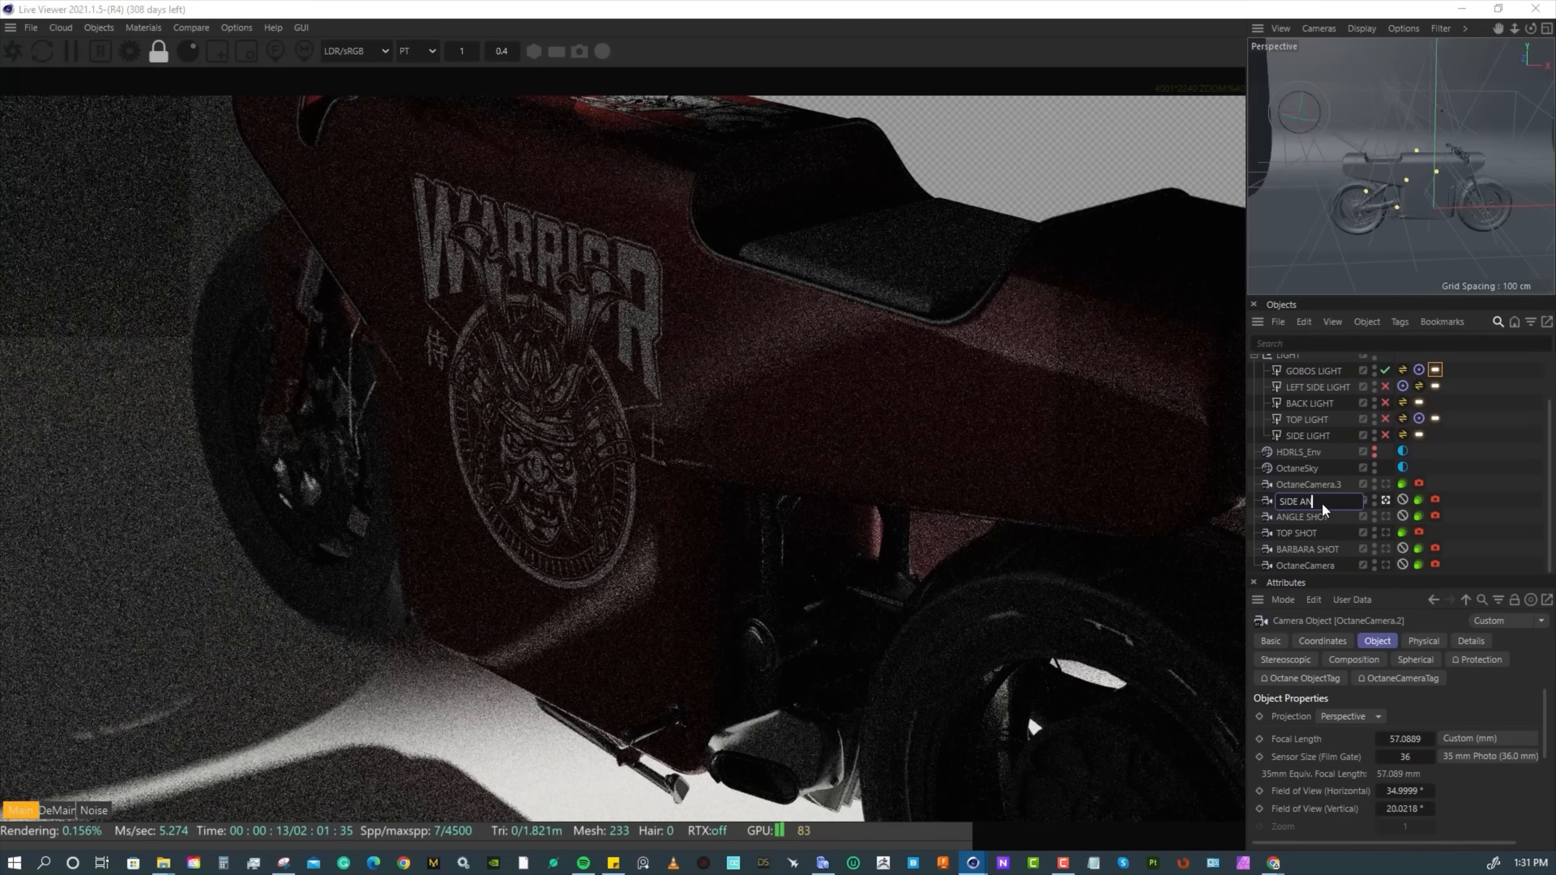
text(GLE SHOT)
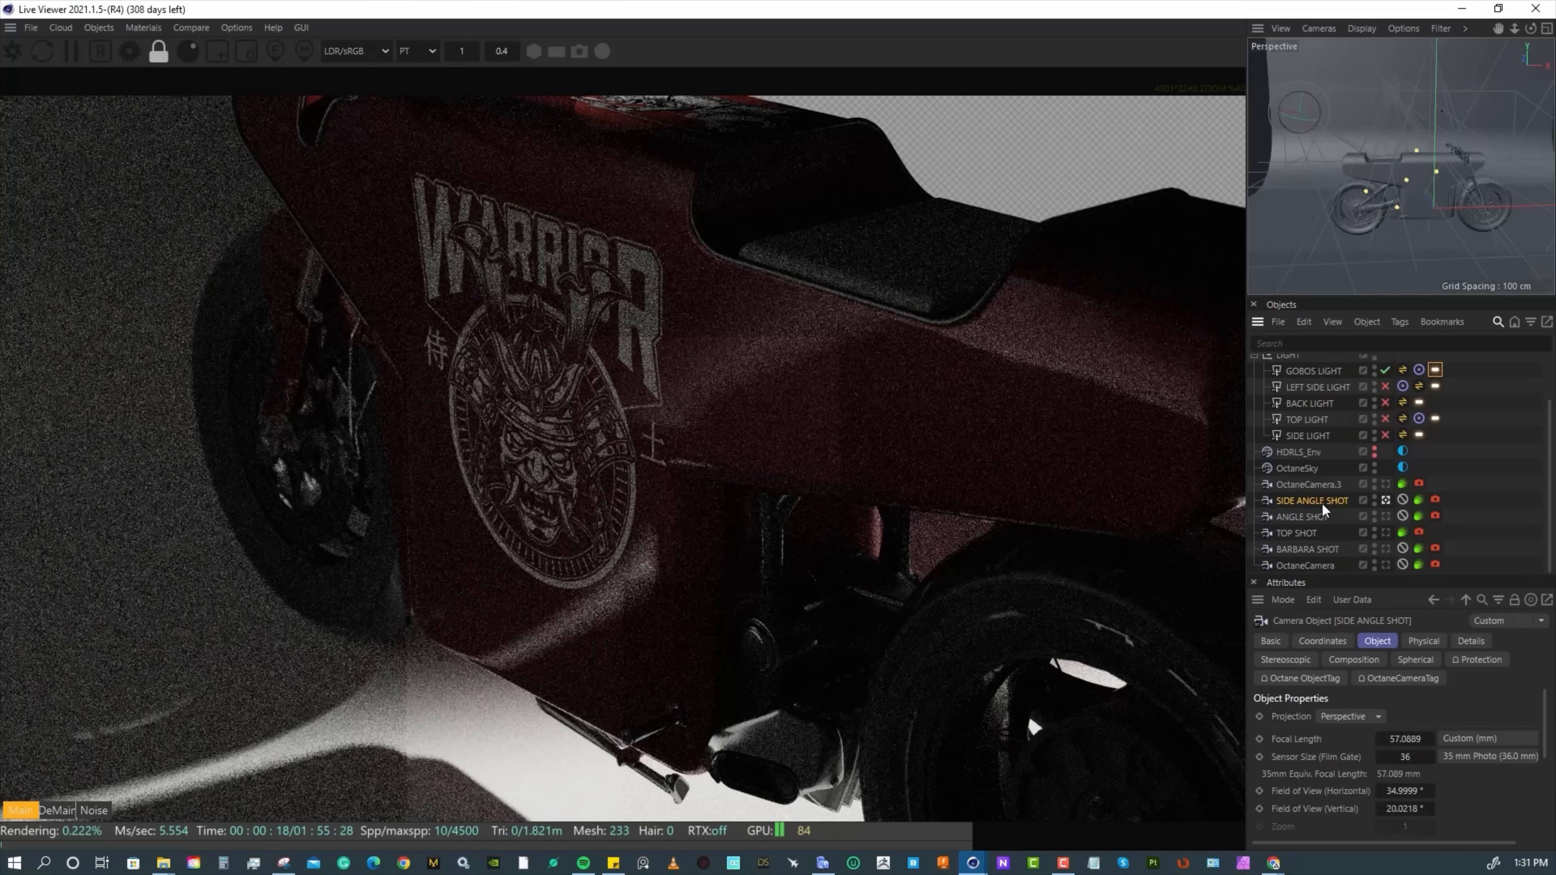
Look through the OctaneCamera.3 camera and rename it as ZOOM SIDE SHOT.
click(1329, 487)
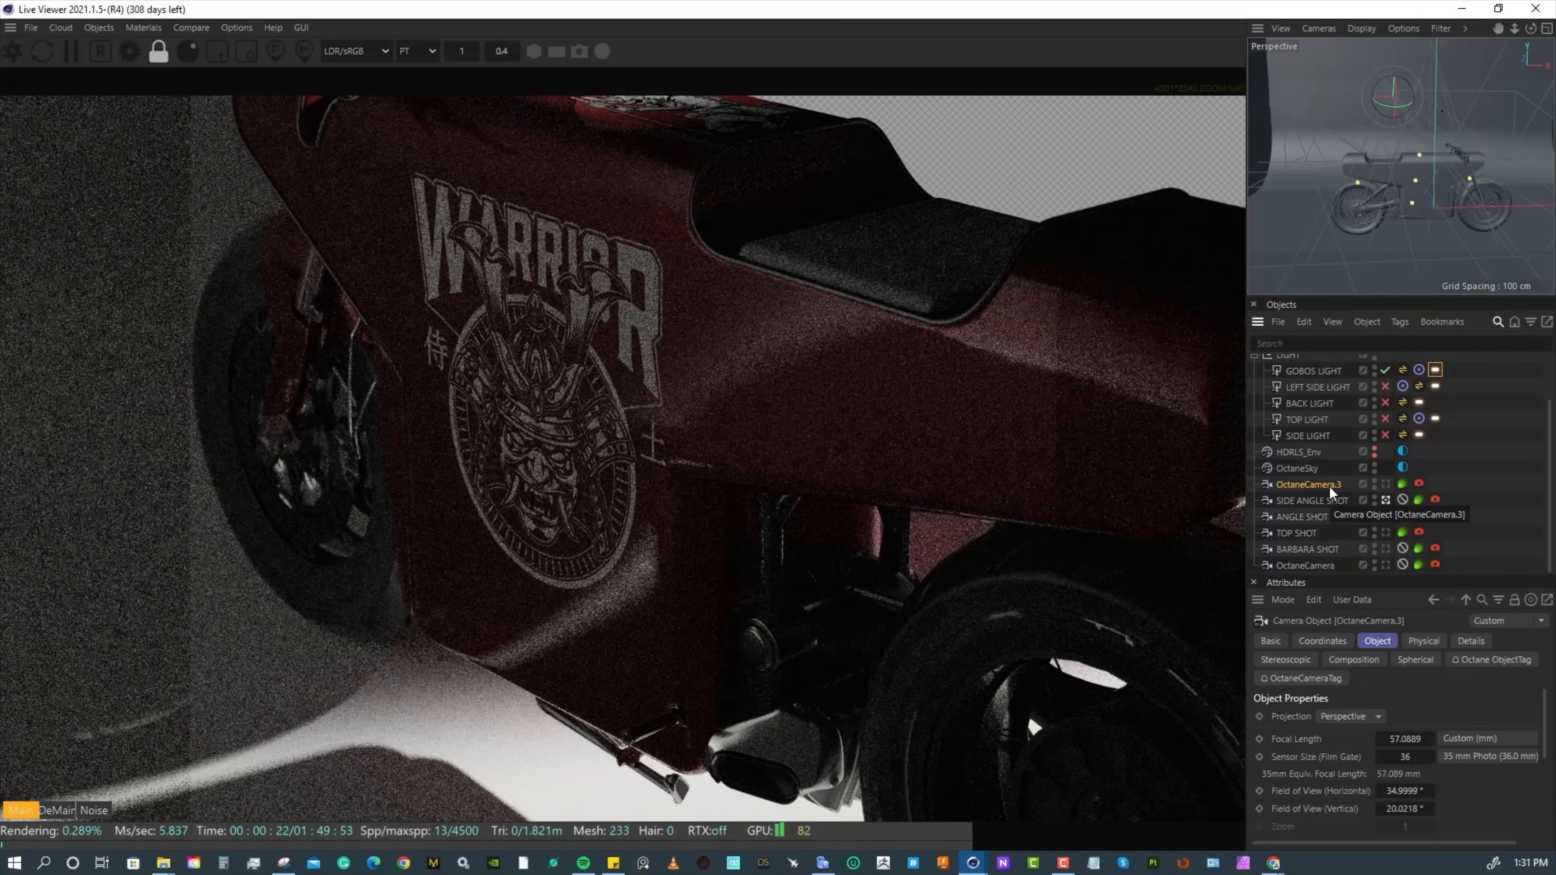
click(1386, 483)
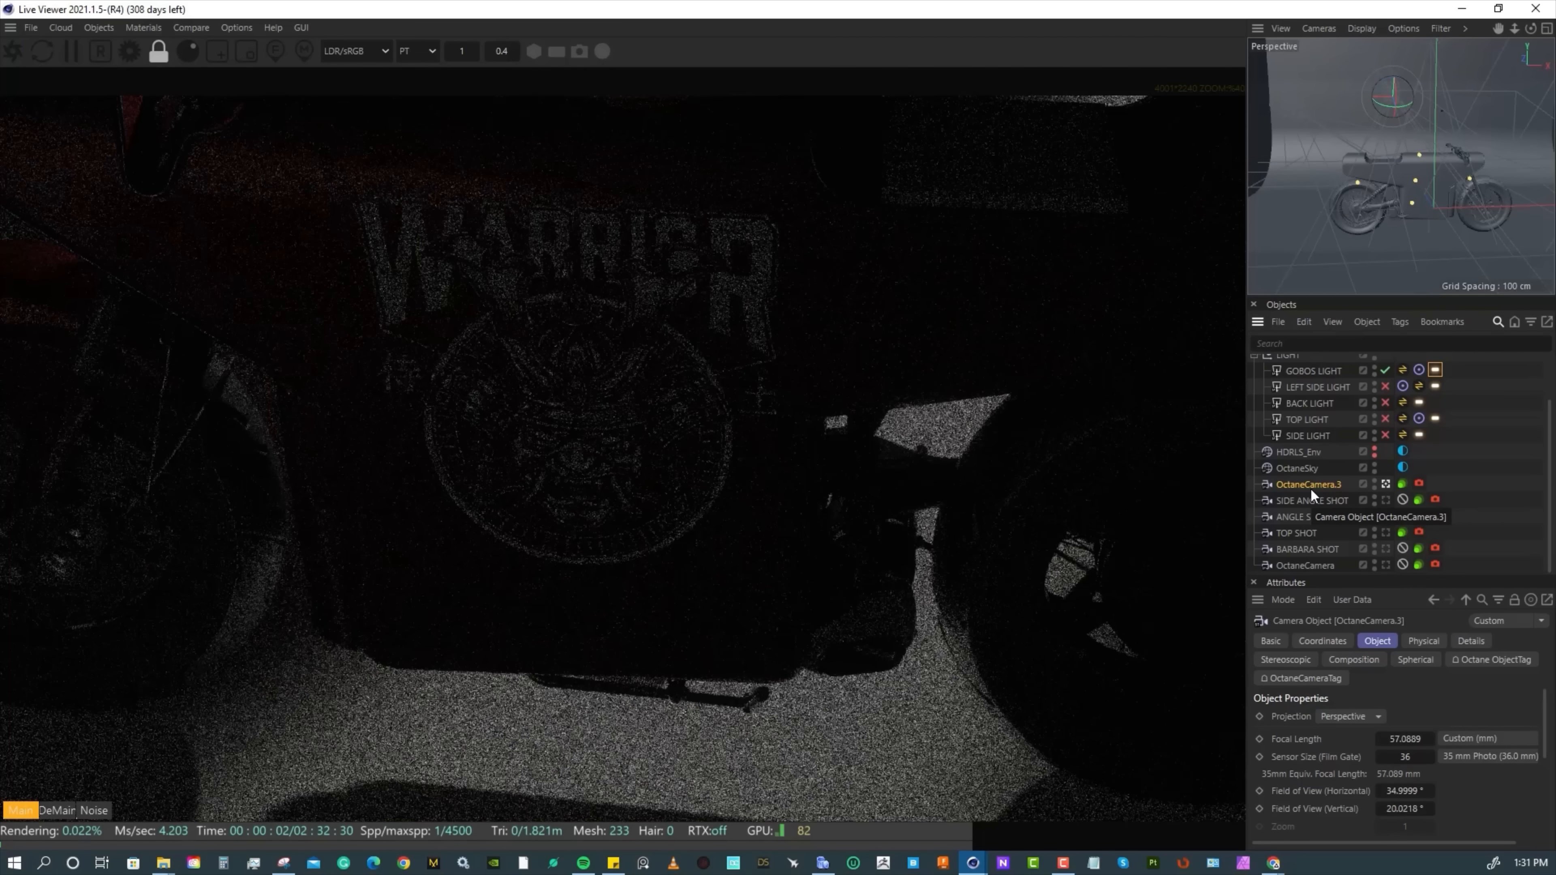
double_click(1311, 486)
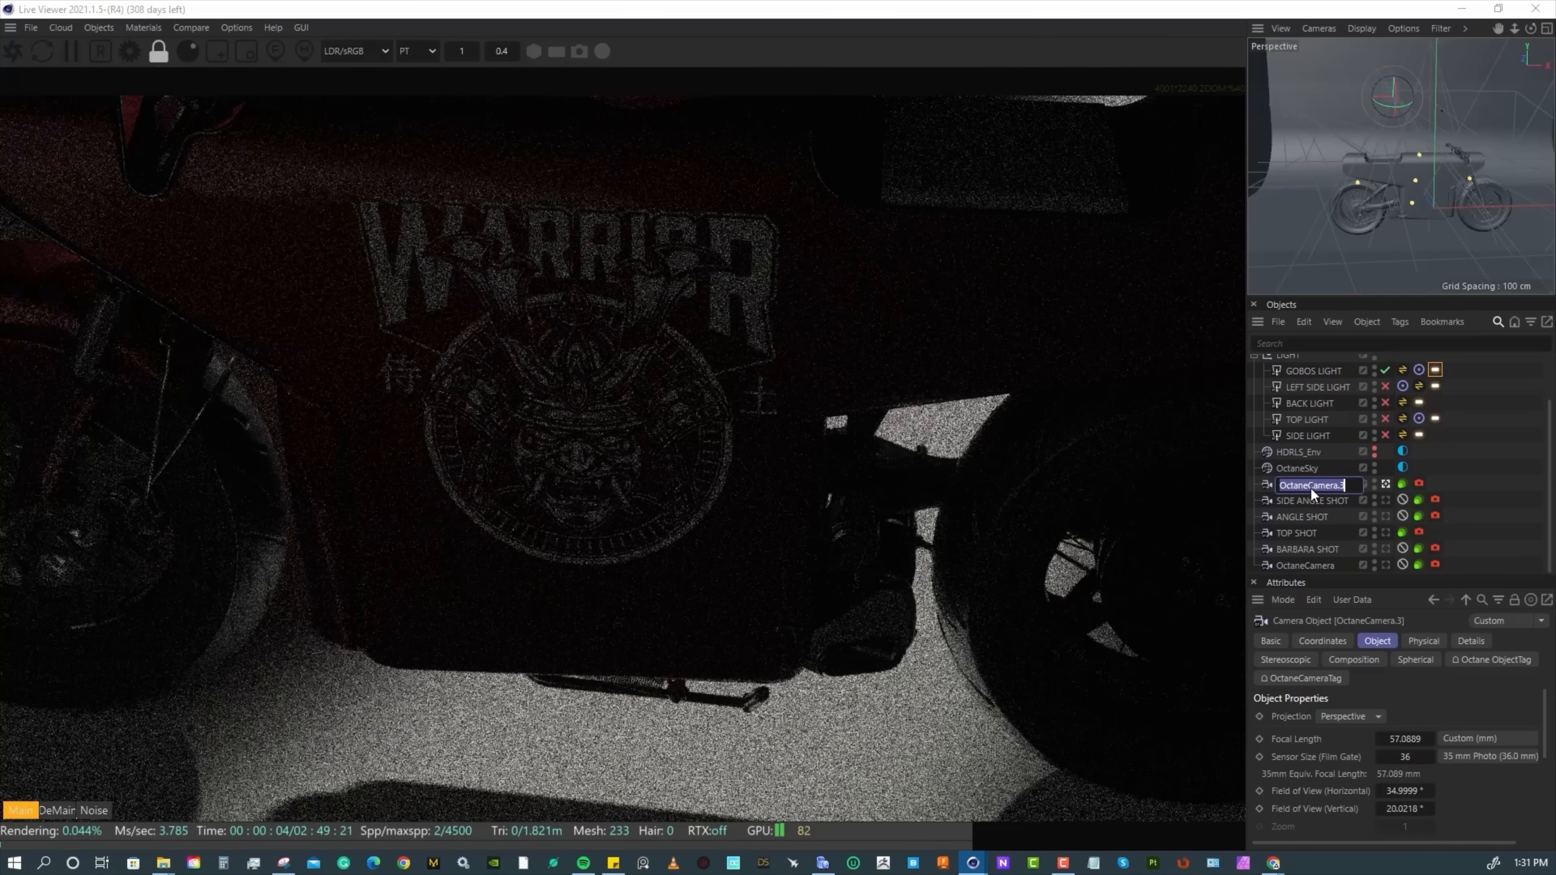
text(ZOOM)
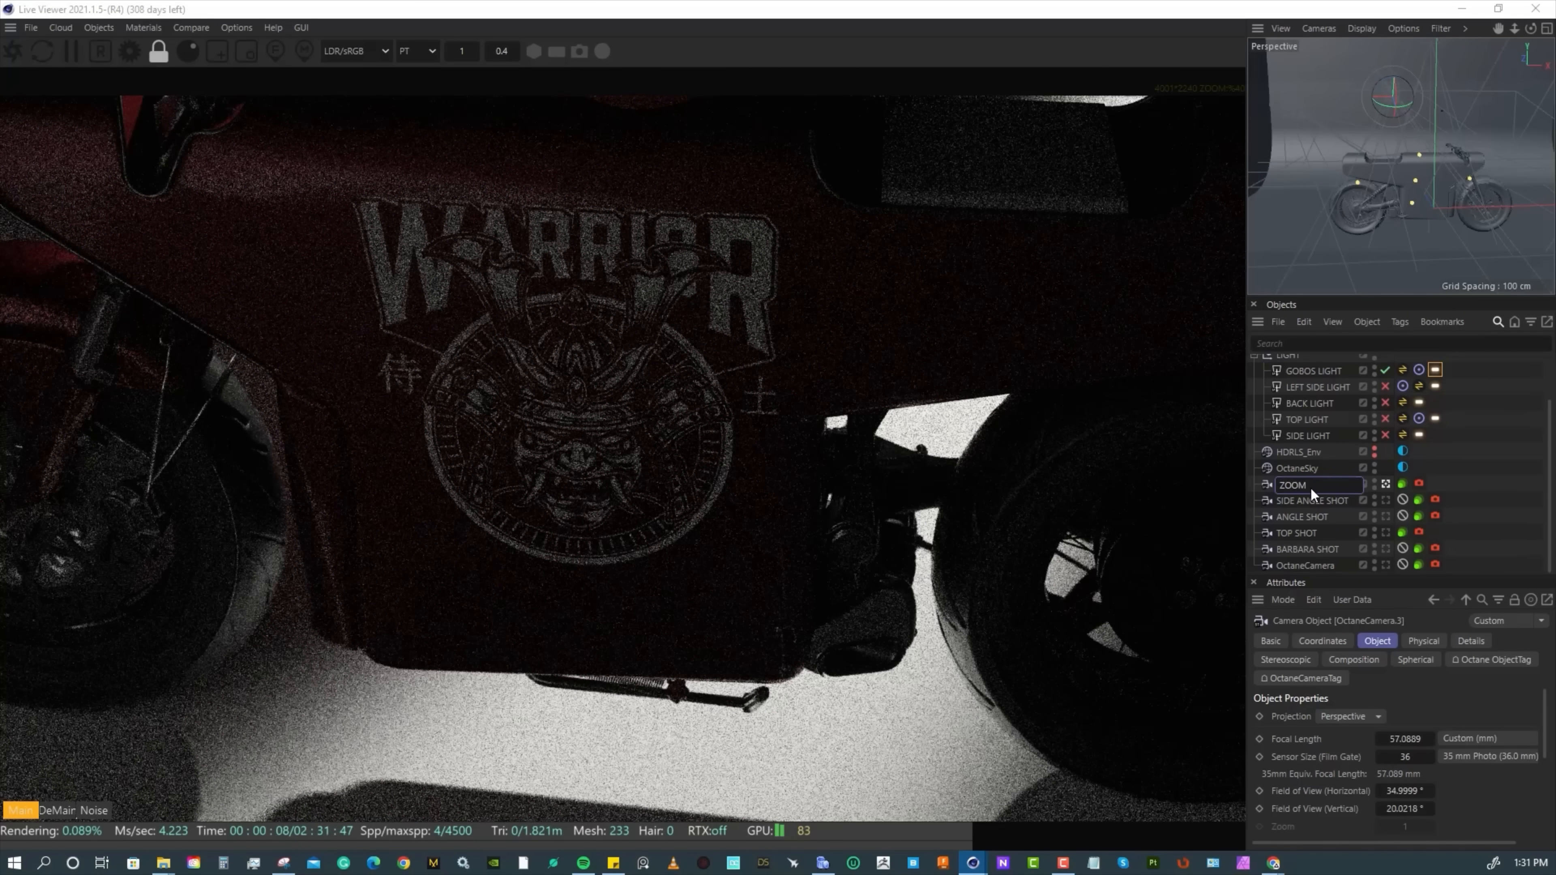
text( SIDE SHOT)
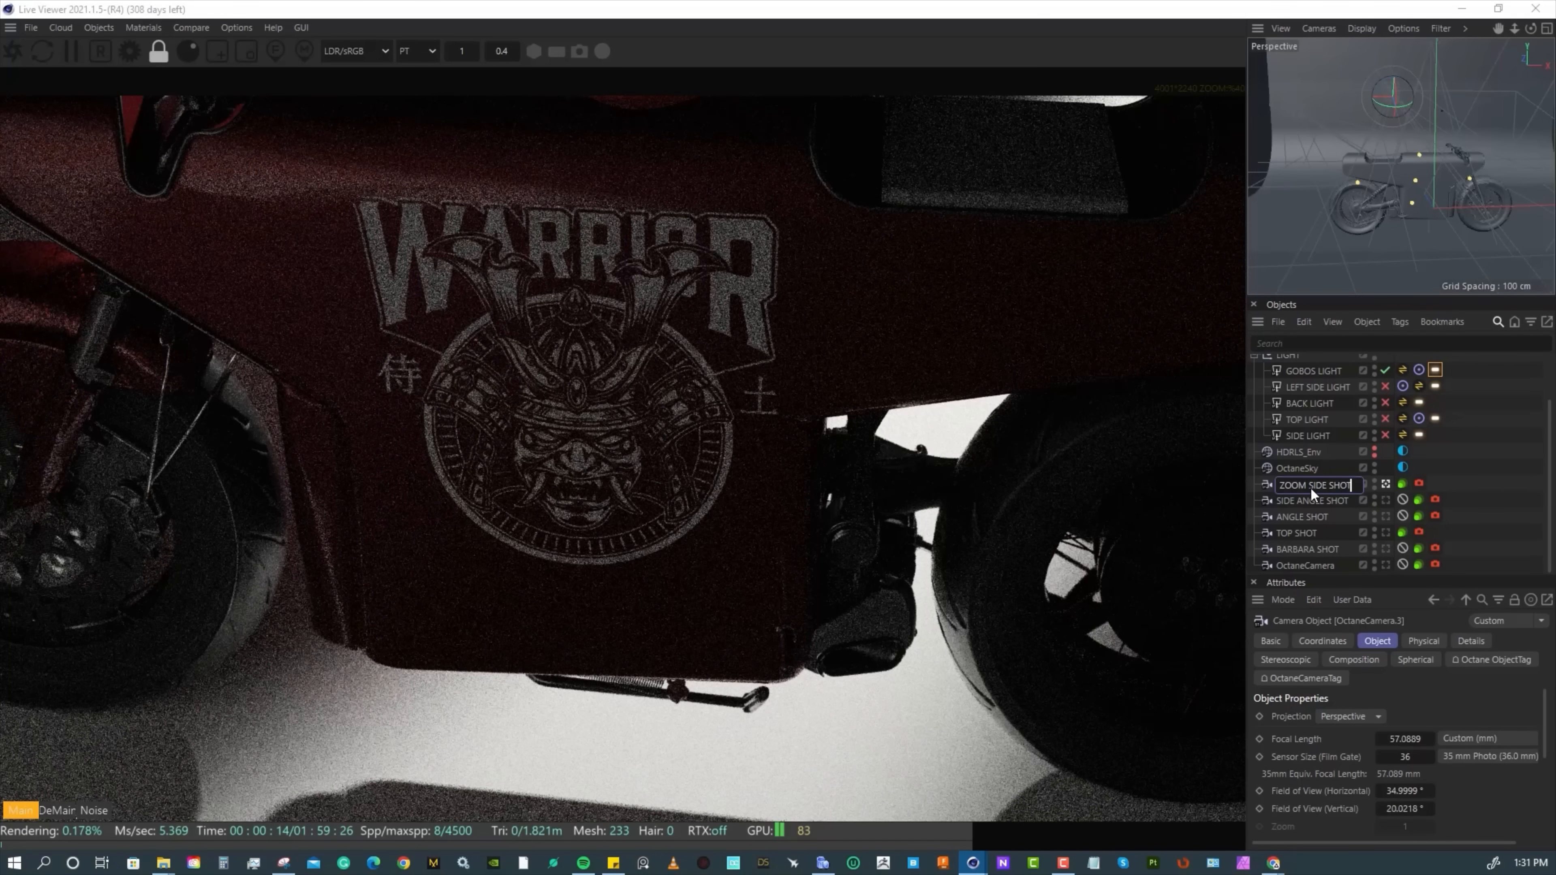
key(Return)
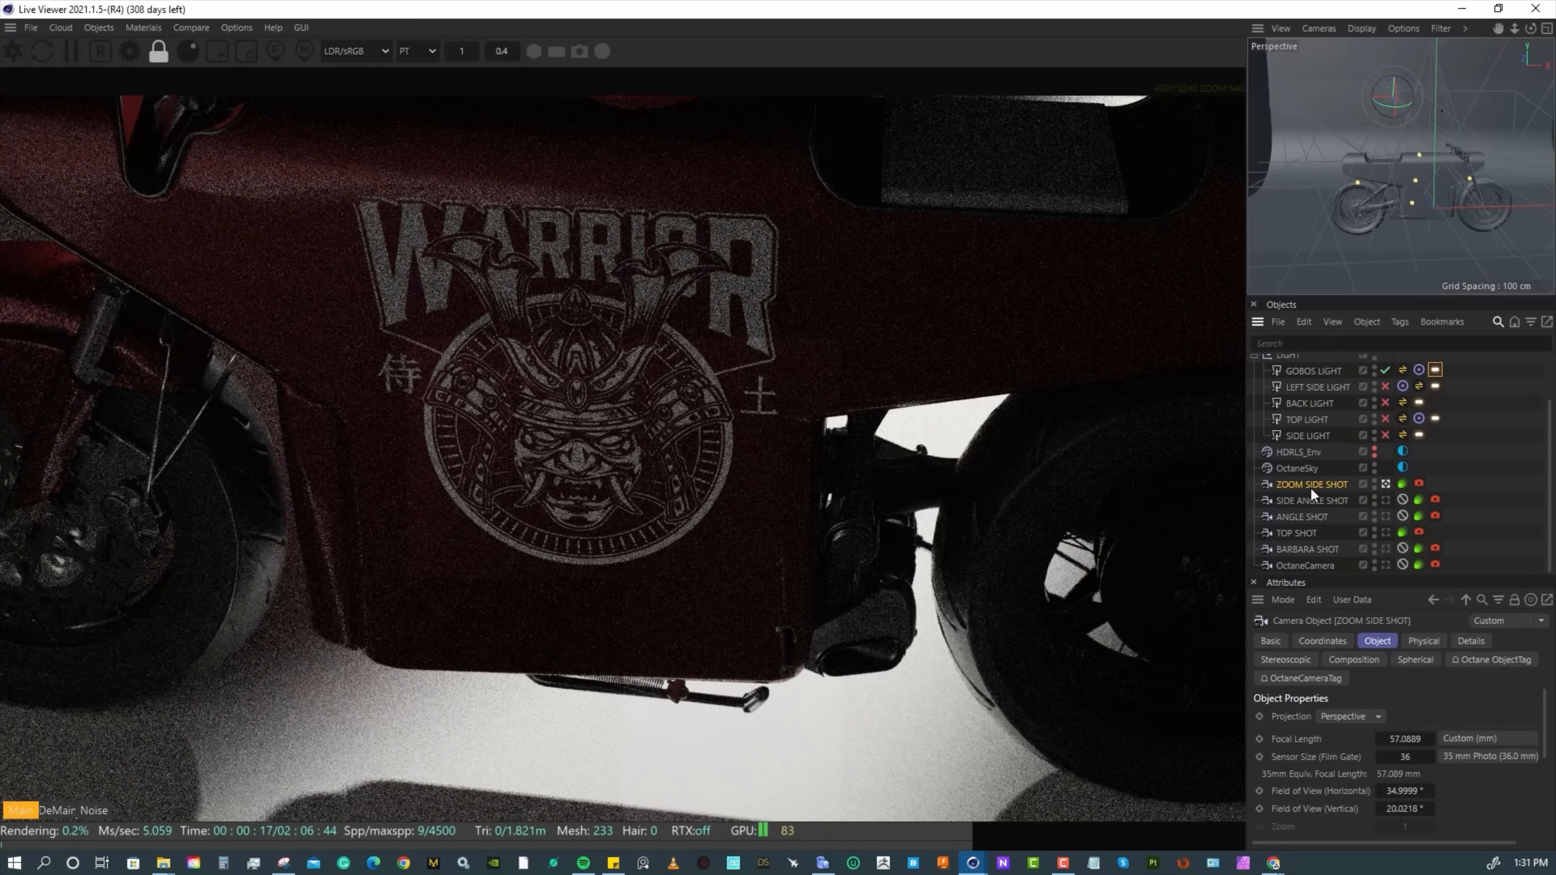
Add Protection tags to the ZOOM SIDE SHOT and TOP SHOT cameras, and look through the OctaneCamera camera.
right_click(1338, 486)
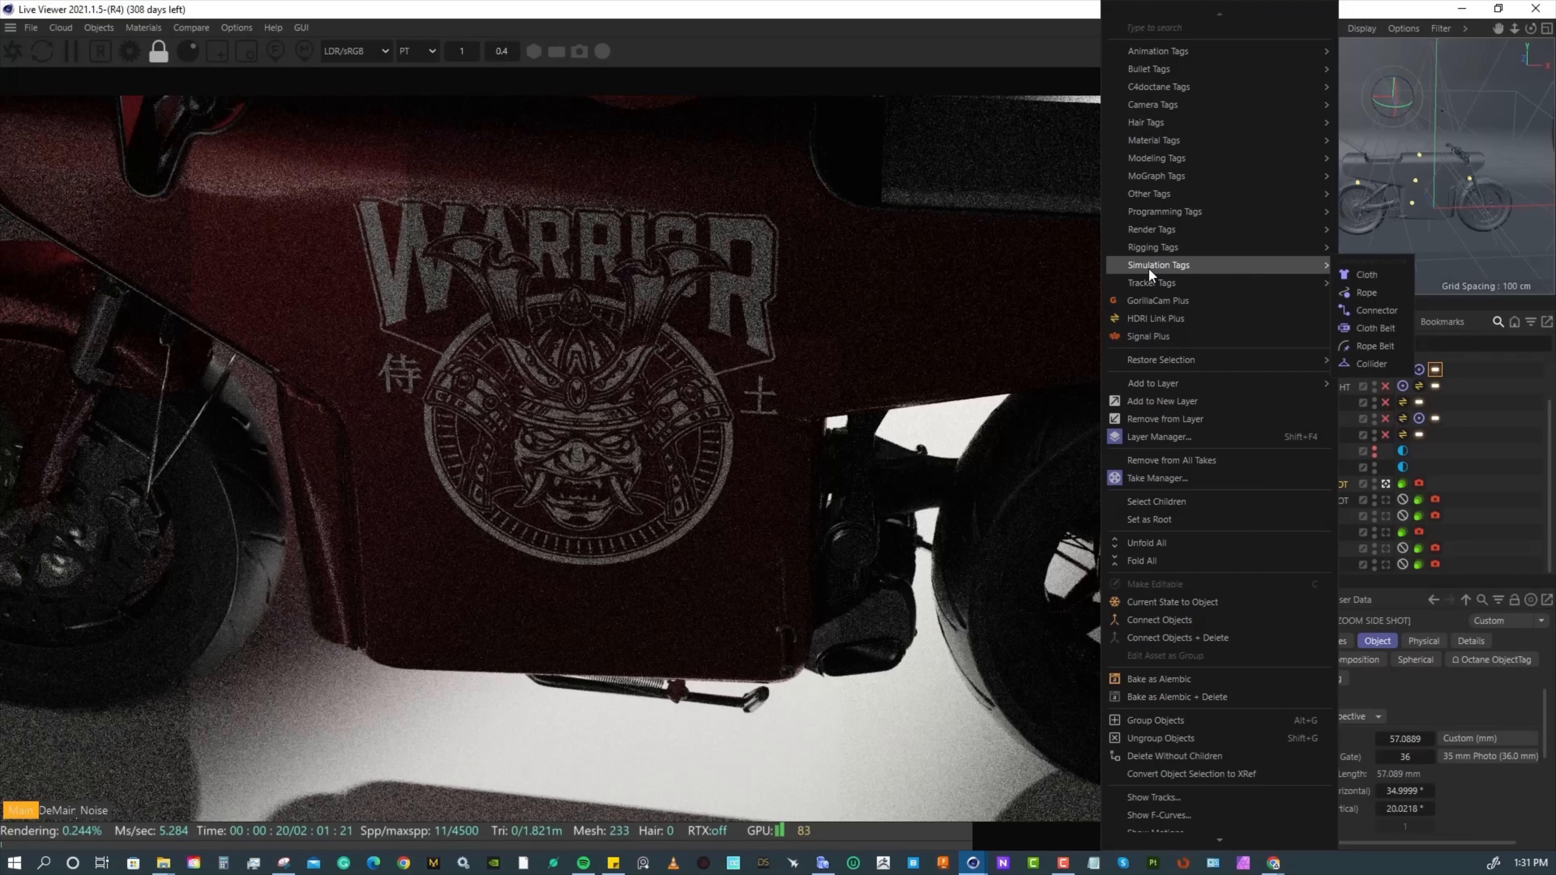
mouse_move(1152, 248)
click(1363, 448)
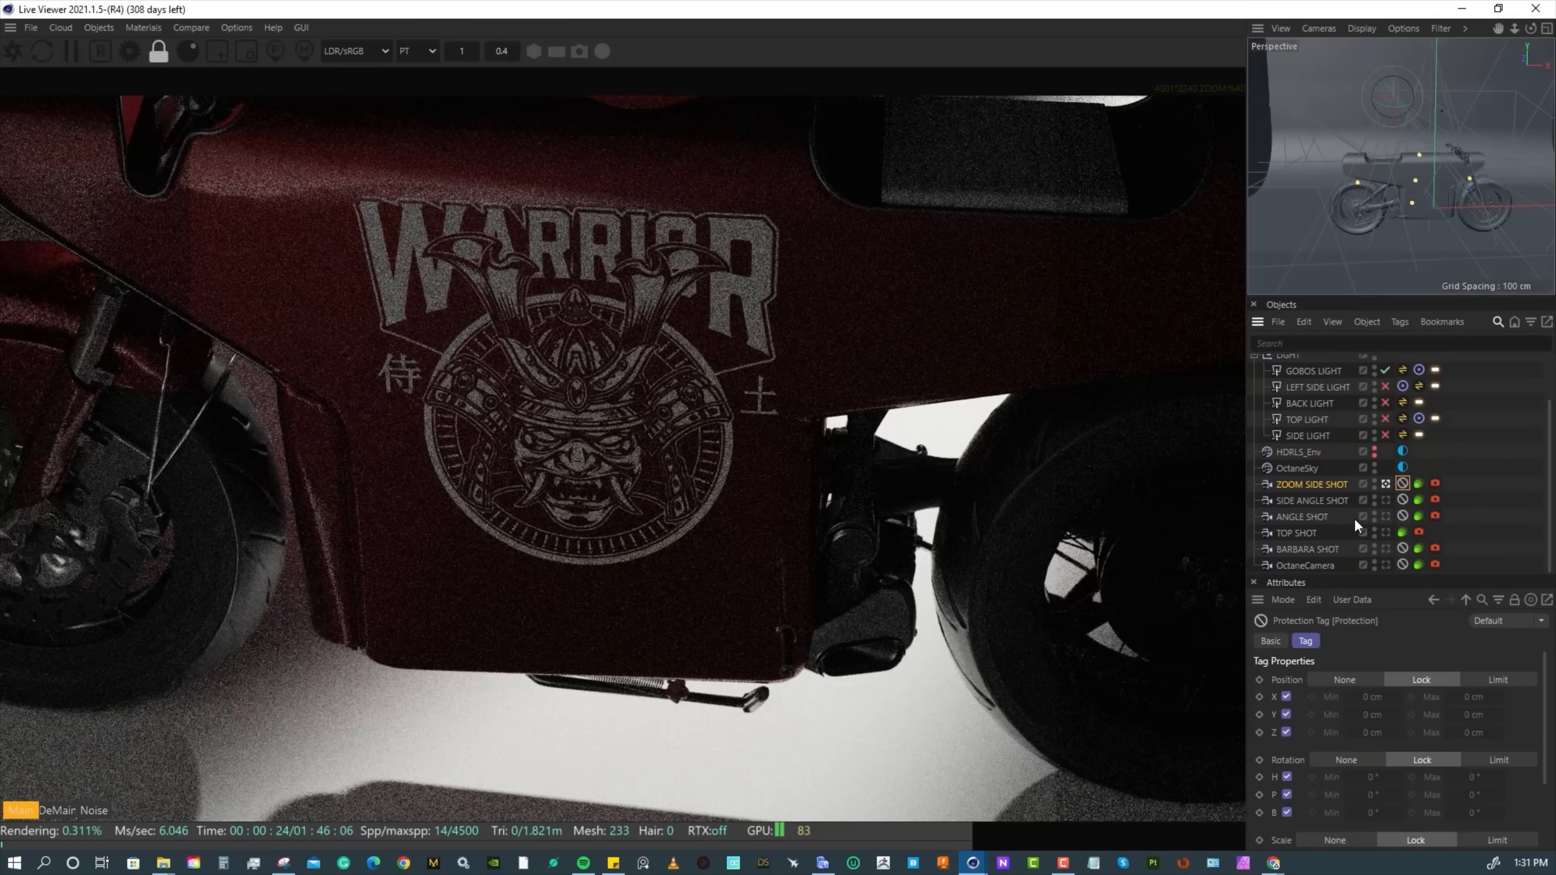
right_click(1311, 535)
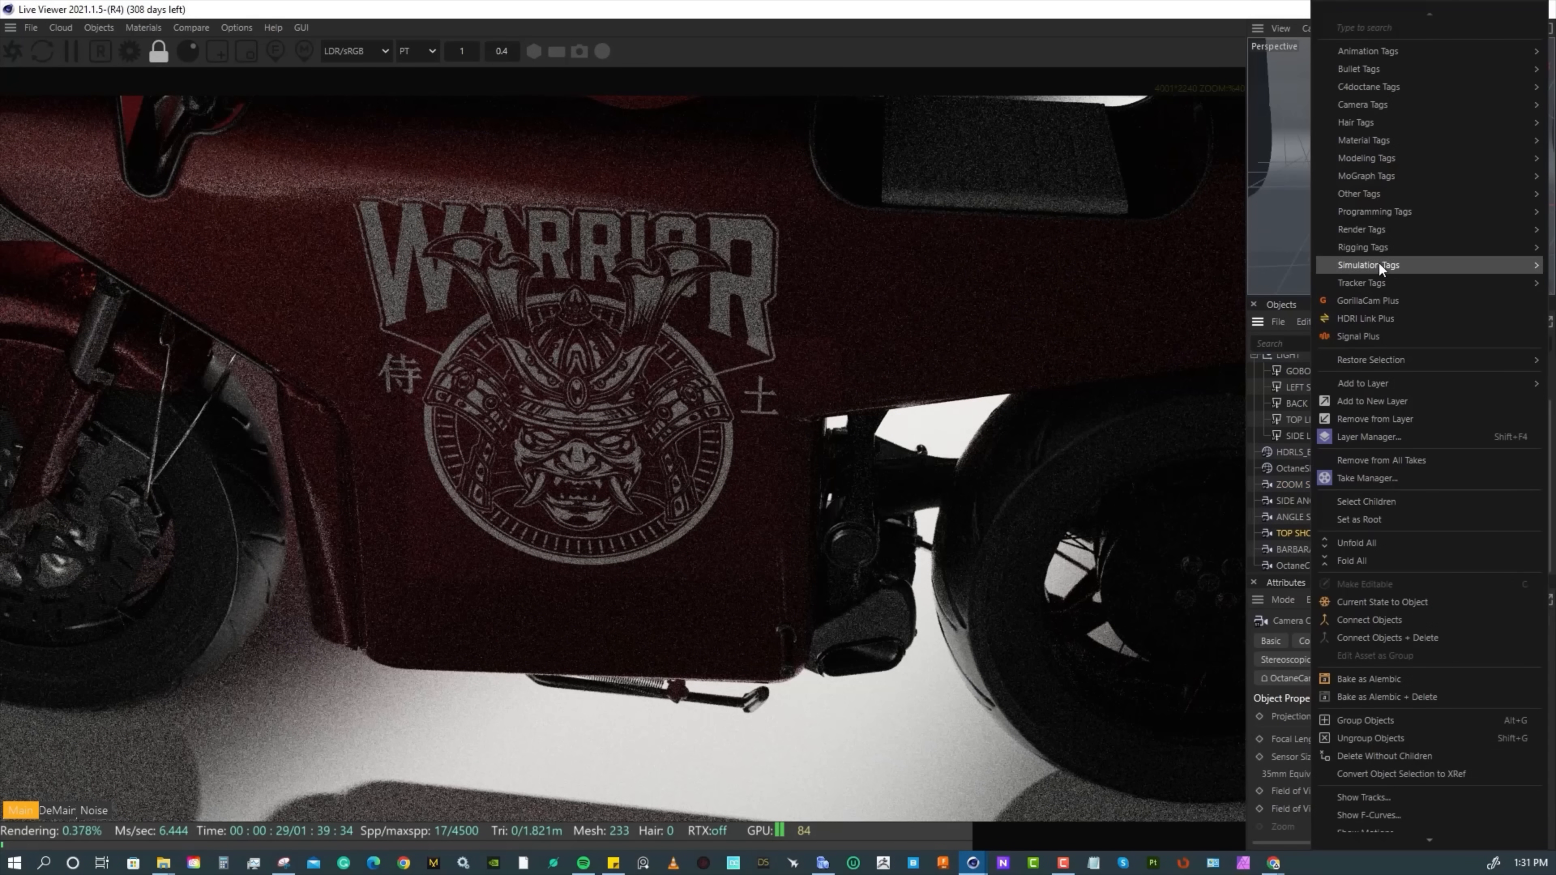
mouse_move(1378, 262)
click(1298, 458)
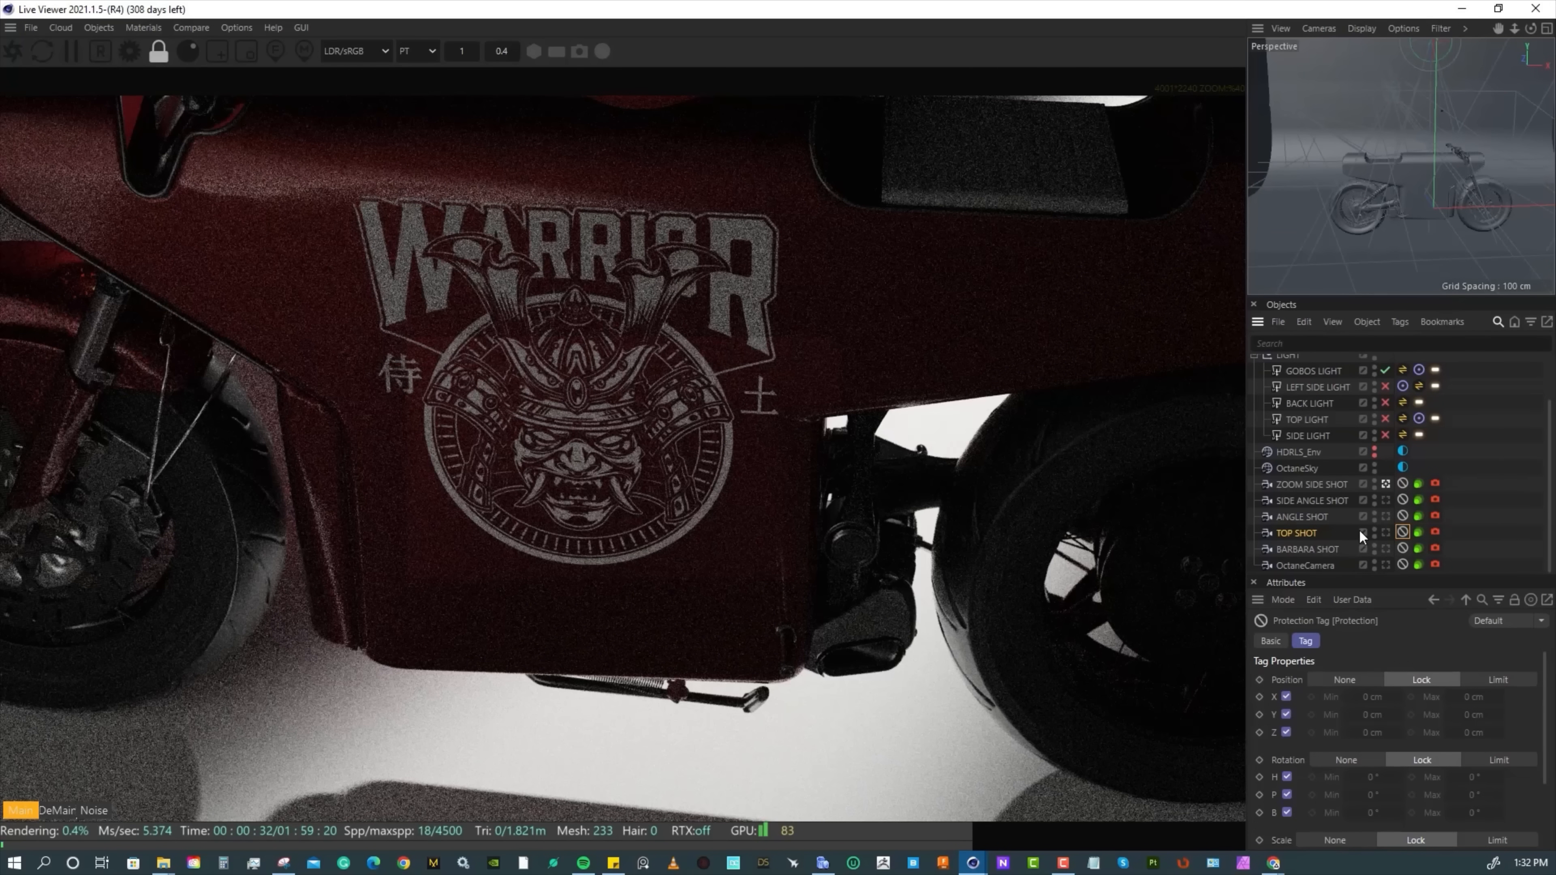
click(1386, 565)
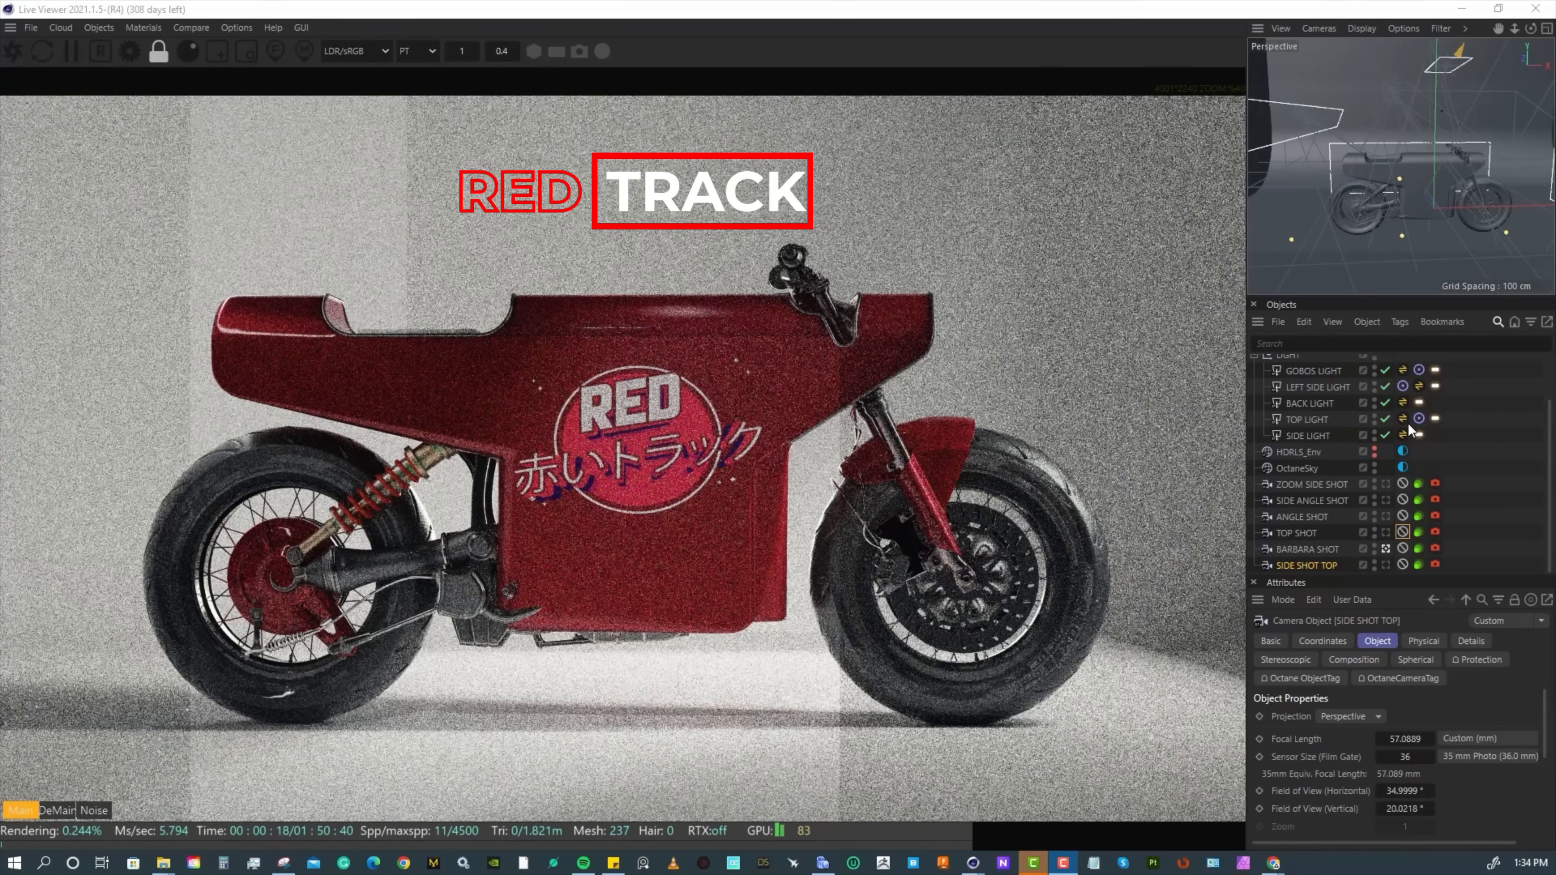
Select SIDE LIGHT and isolate it by turning off GOBOS LIGHT, LEFT SIDE LIGHT, BACK LIGHT and TOP LIGHT.
click(1309, 434)
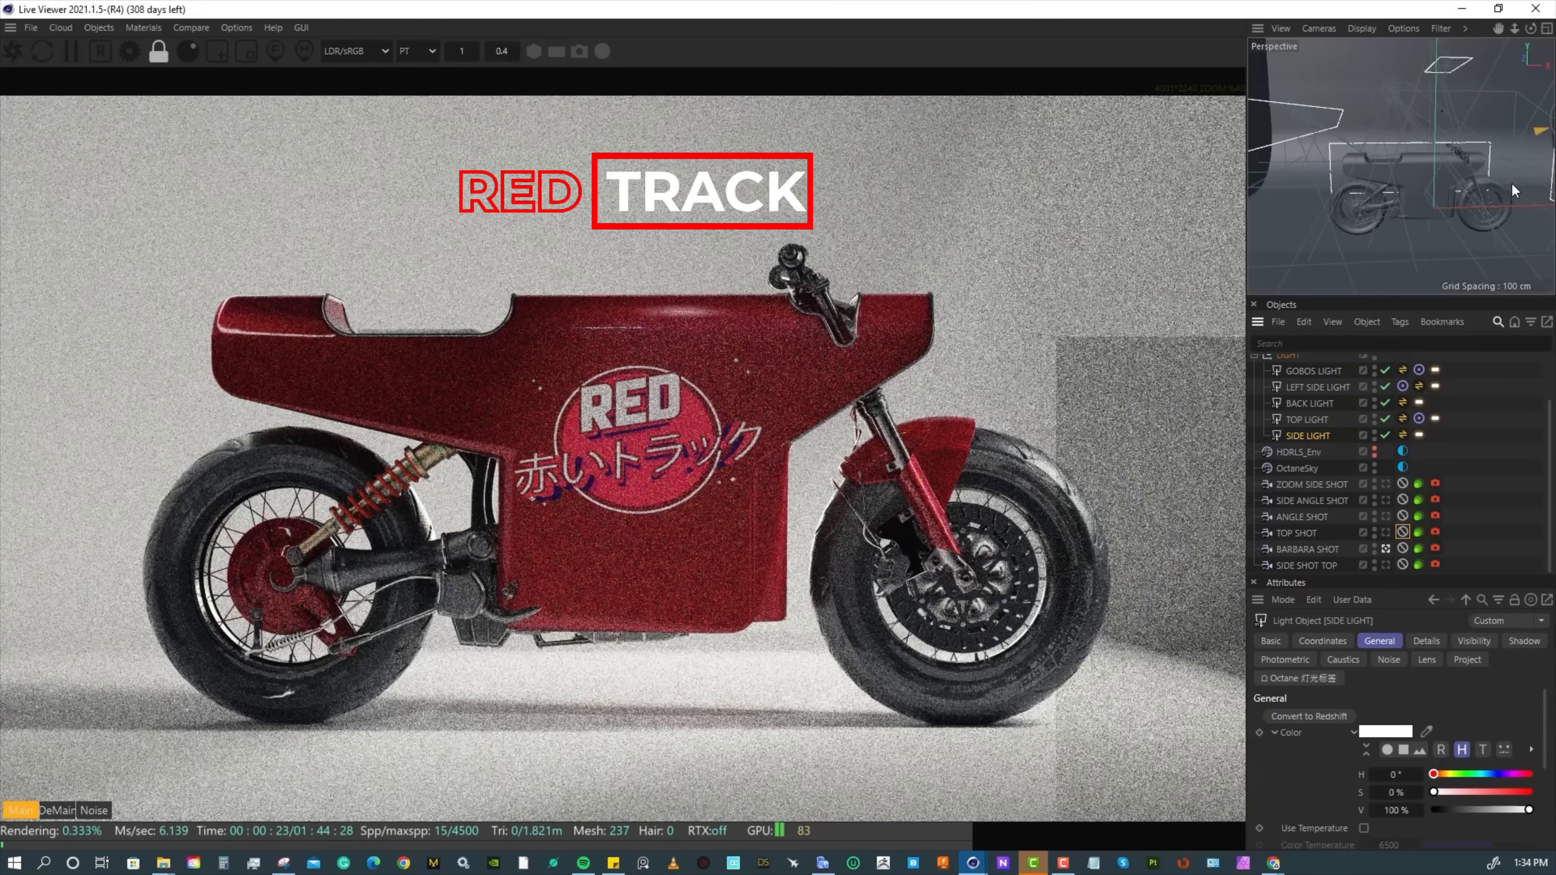
scroll(1501, 186, down, 3)
drag(1497, 28, 1454, 159)
drag(1385, 370, 1391, 411)
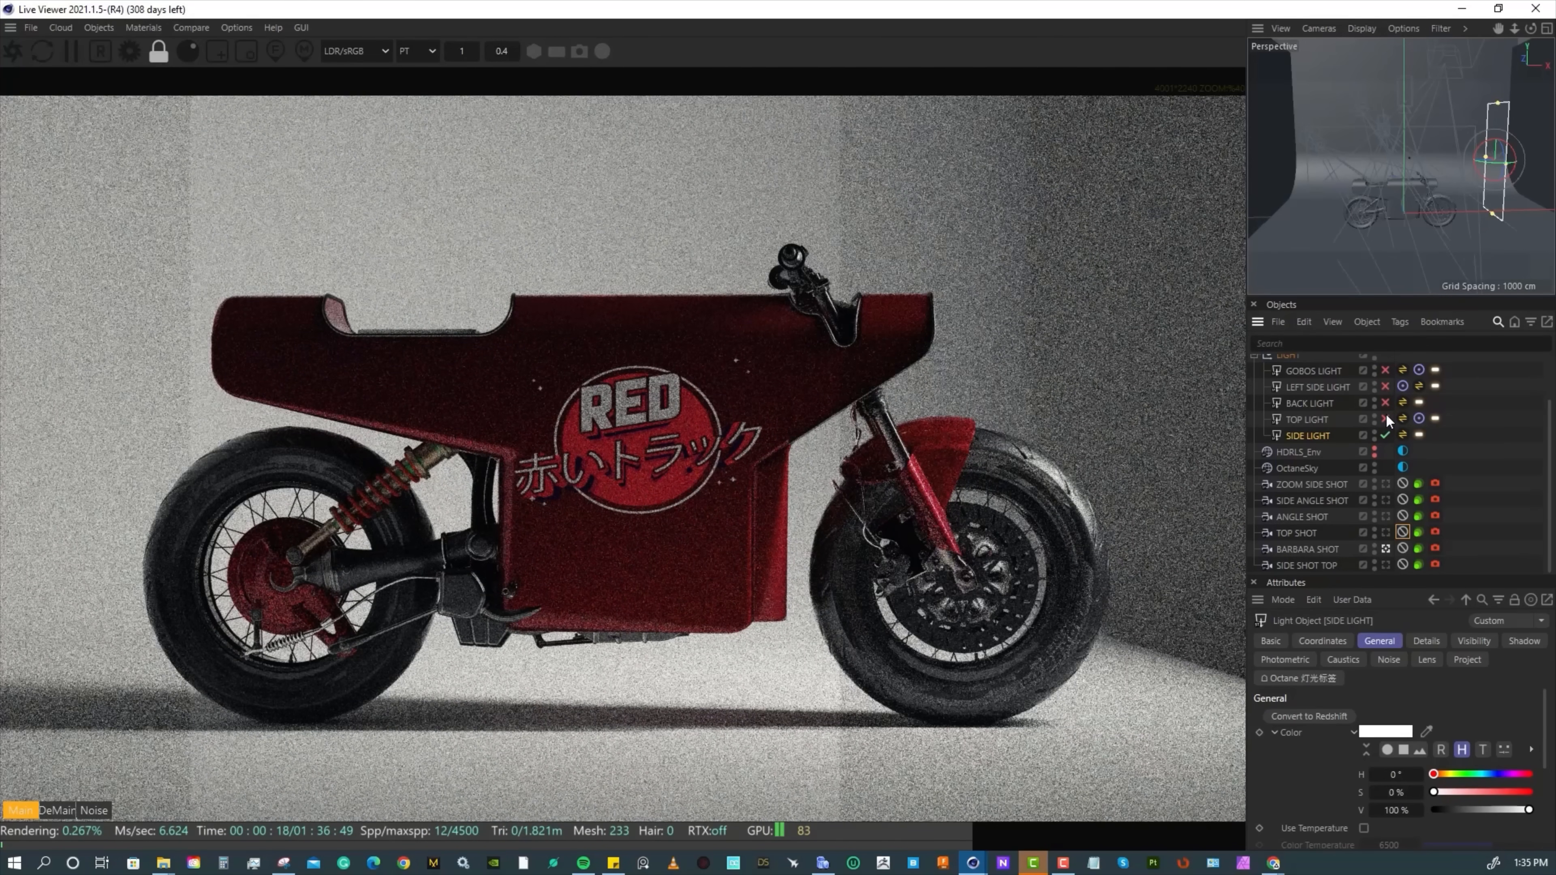
Turn on TOP LIGHT and BACK LIGHT, and turn off SIDE LIGHT.
click(1385, 419)
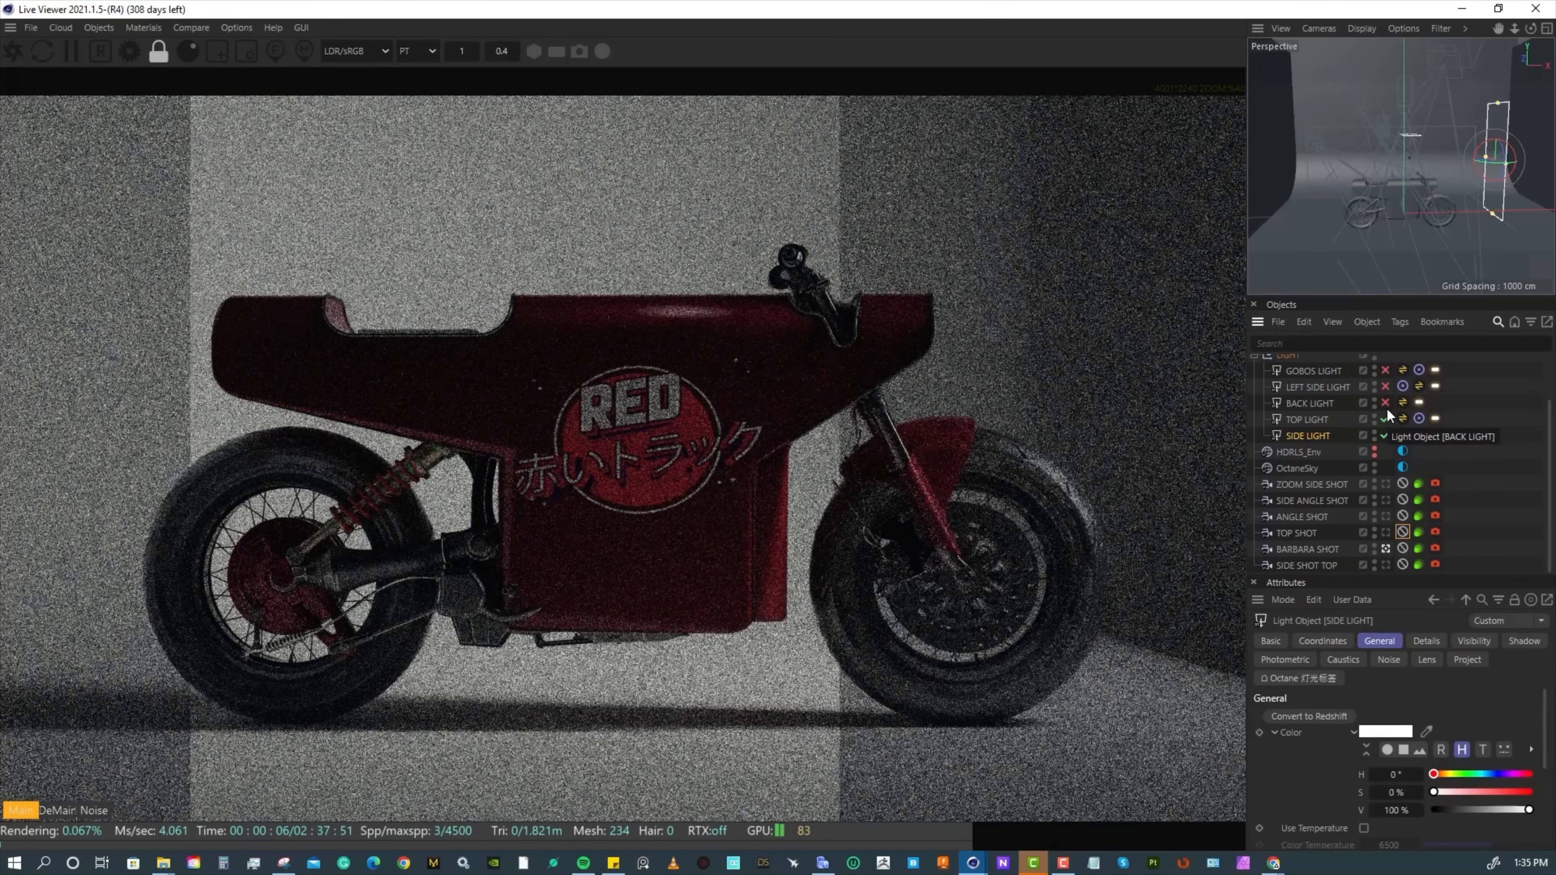
click(1385, 403)
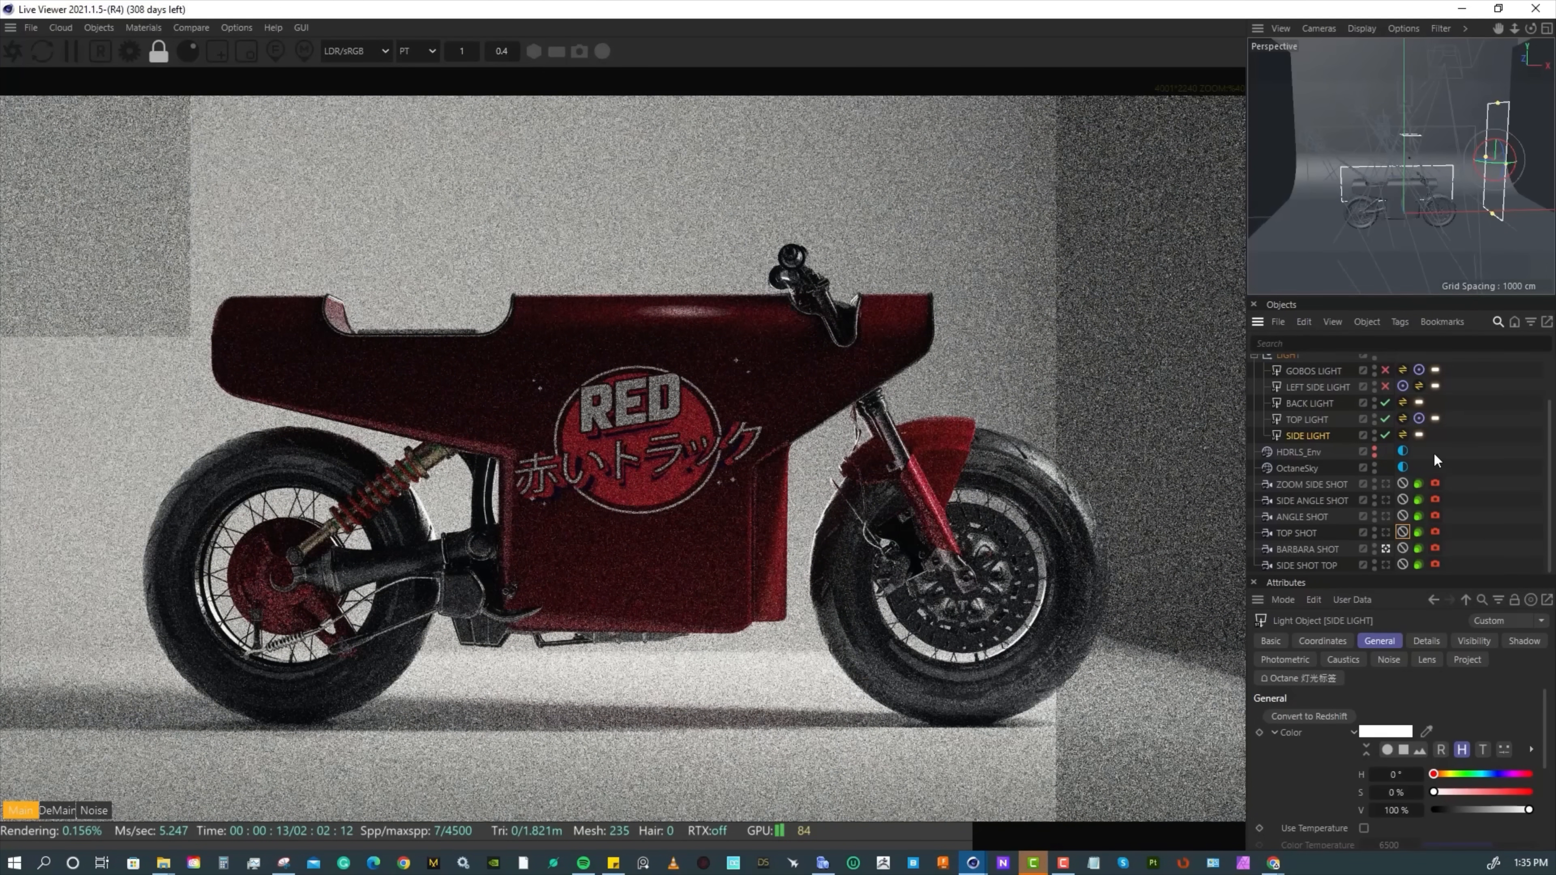
click(1385, 434)
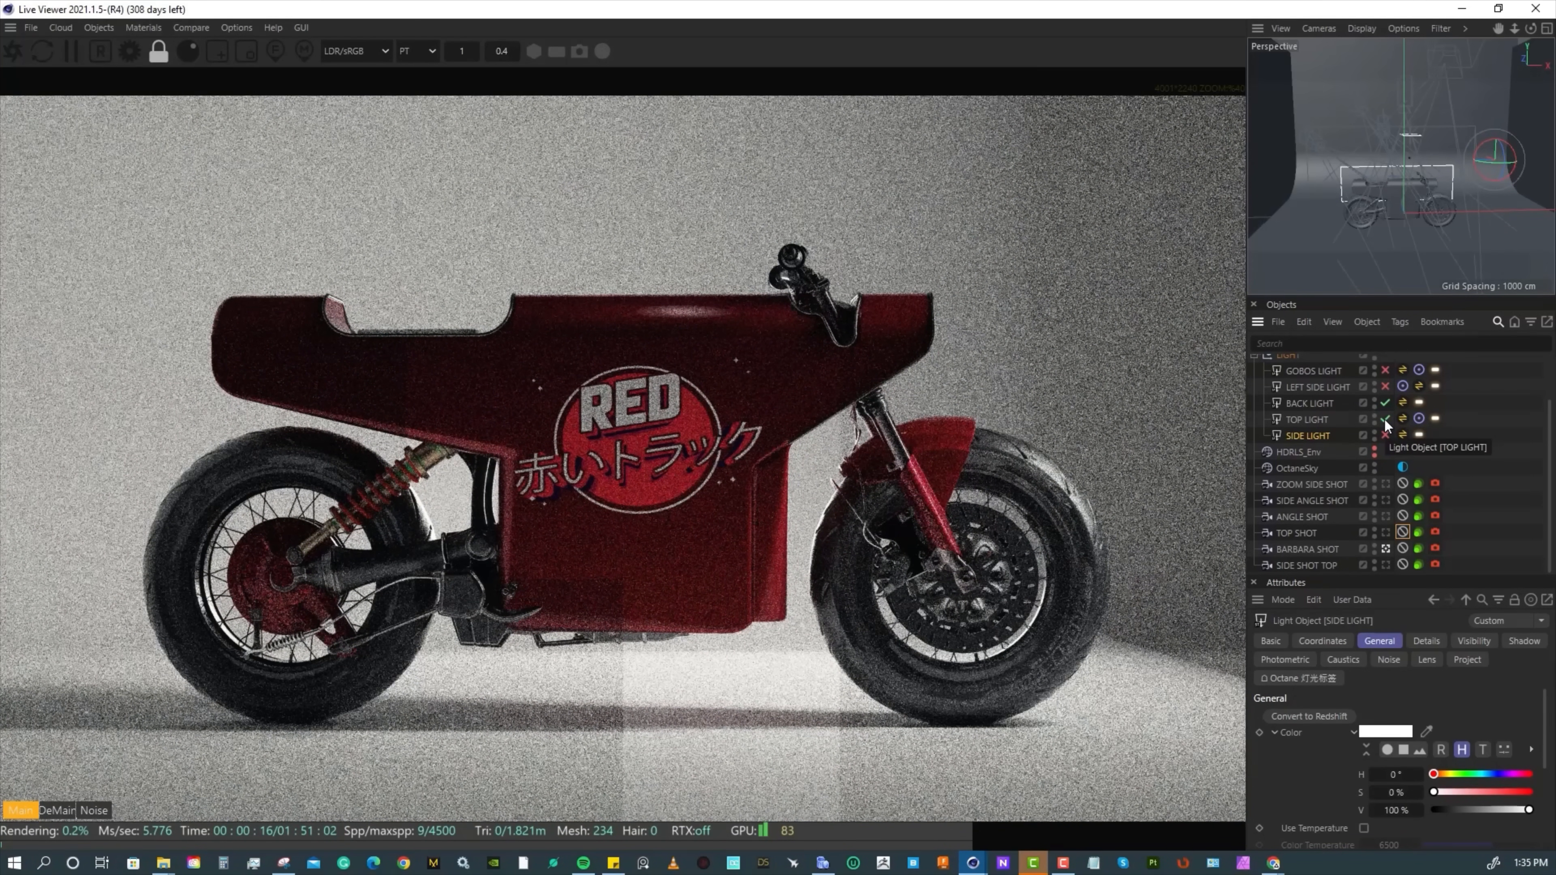